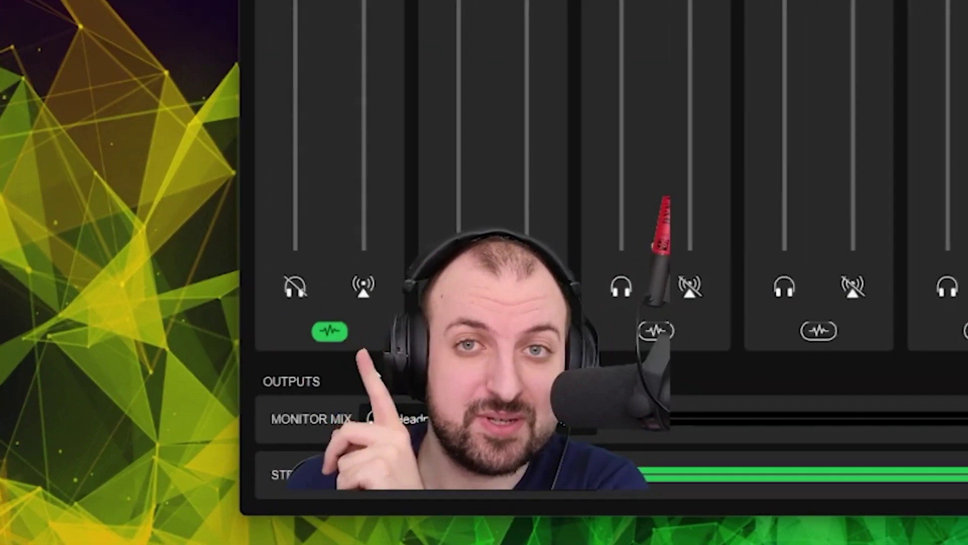
- Open the mic input's Audio Effects panel with Noise Removal, De-Esser, EQ, ReaComp and DeeGate
click(331, 334)
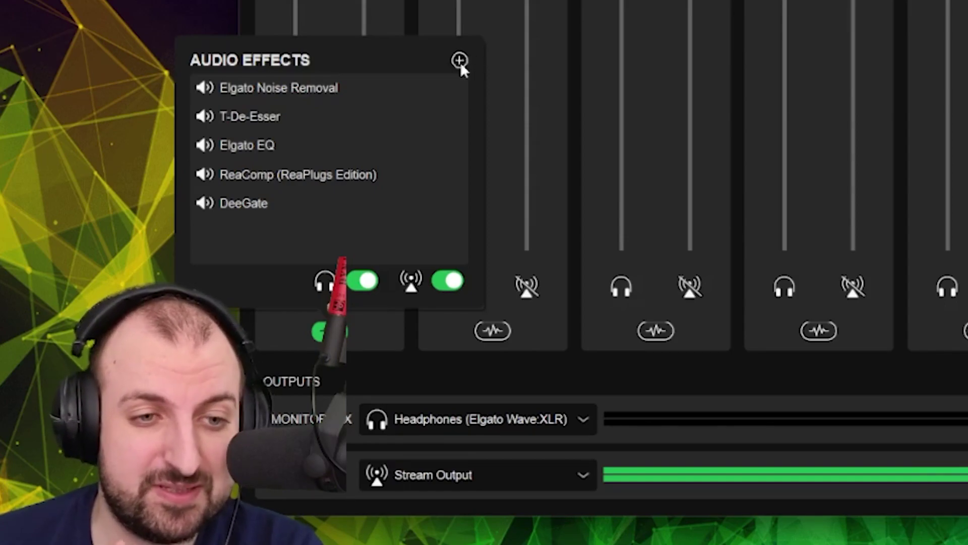
- Go to Get More Audio Effects to reach the Elgato Help Center's recommended VSTs list
click(460, 61)
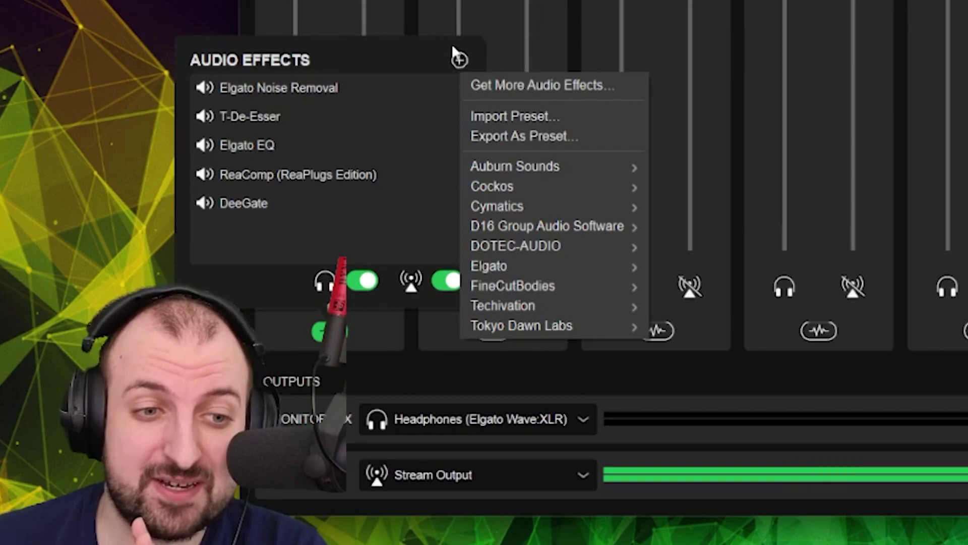
click(552, 91)
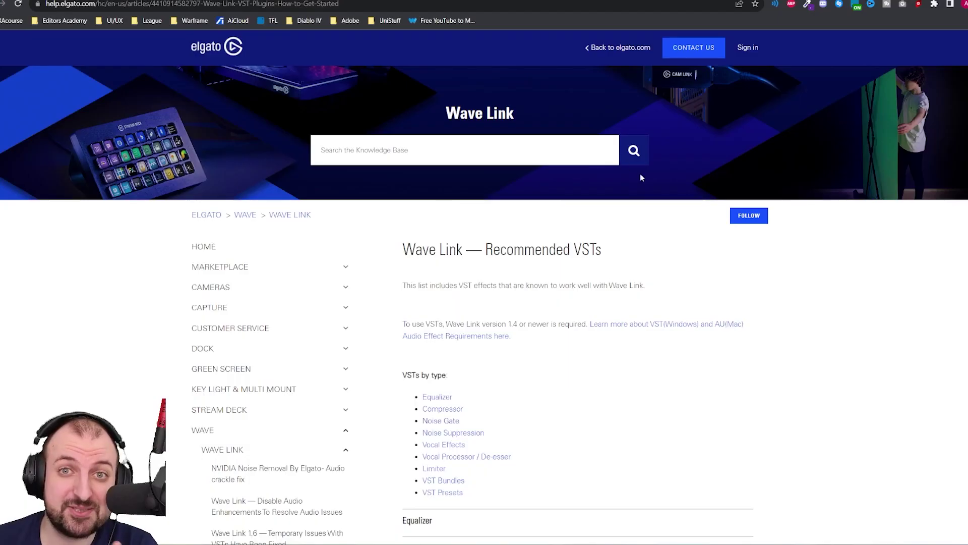
scroll(488, 207, down, 3)
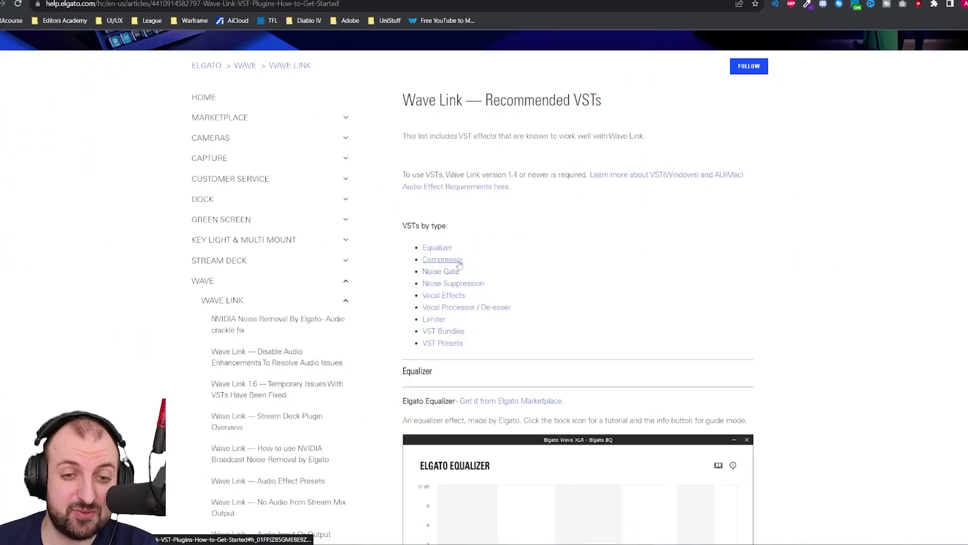
- Open the ReaComp download page from the Compressor recommendations in a new tab
click(443, 260)
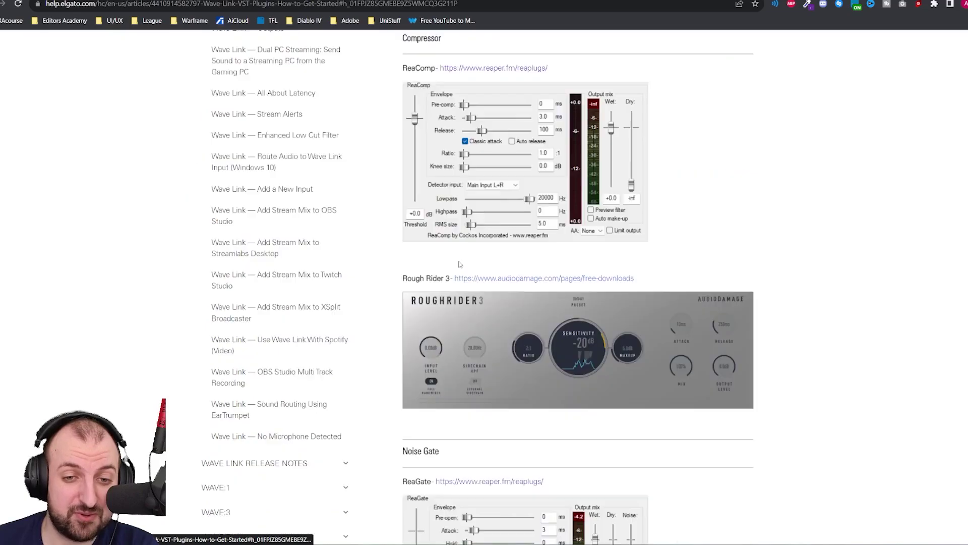
right_click(474, 56)
click(609, 80)
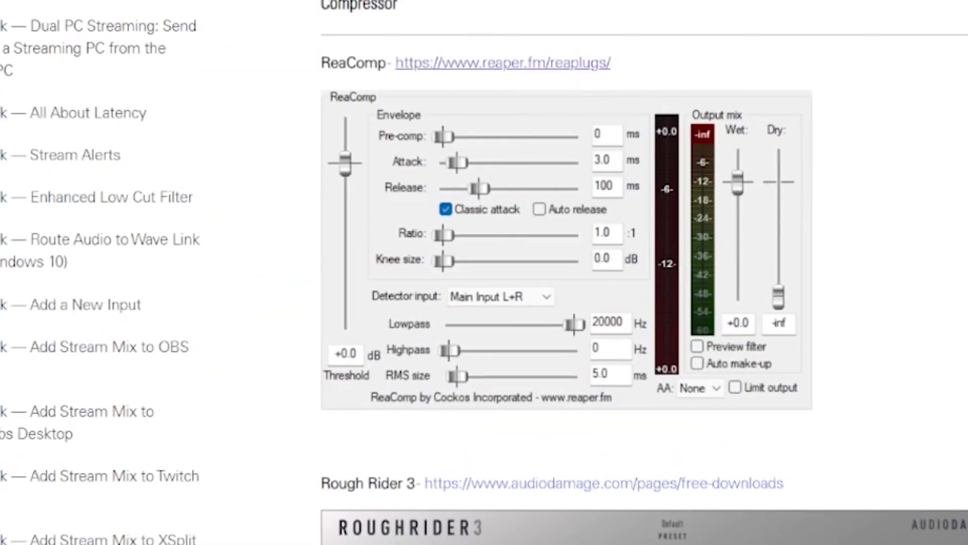
- Browse the Noise Gate and De-esser recommendations and bring up the T-De-Esser link options
key(alt+Left)
scroll(442, 394, up, 1)
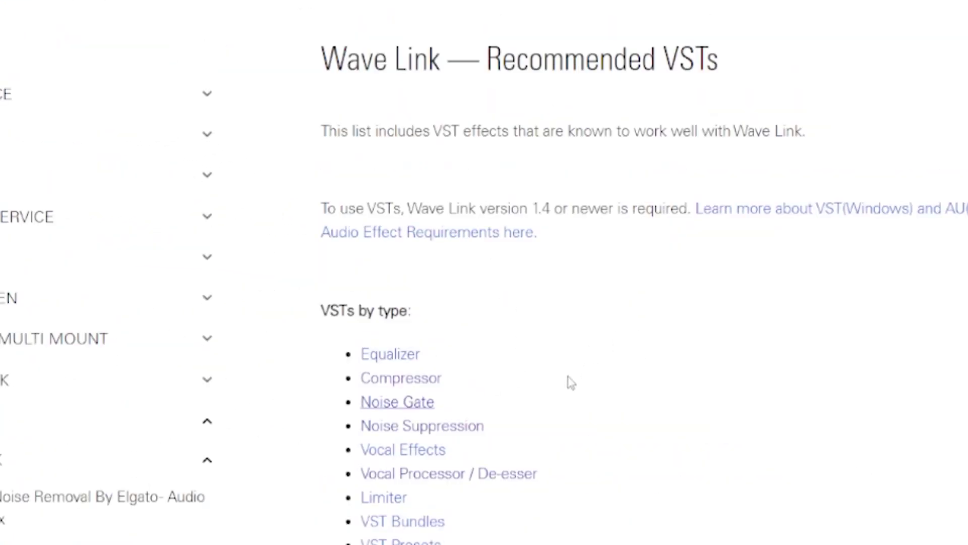
click(386, 404)
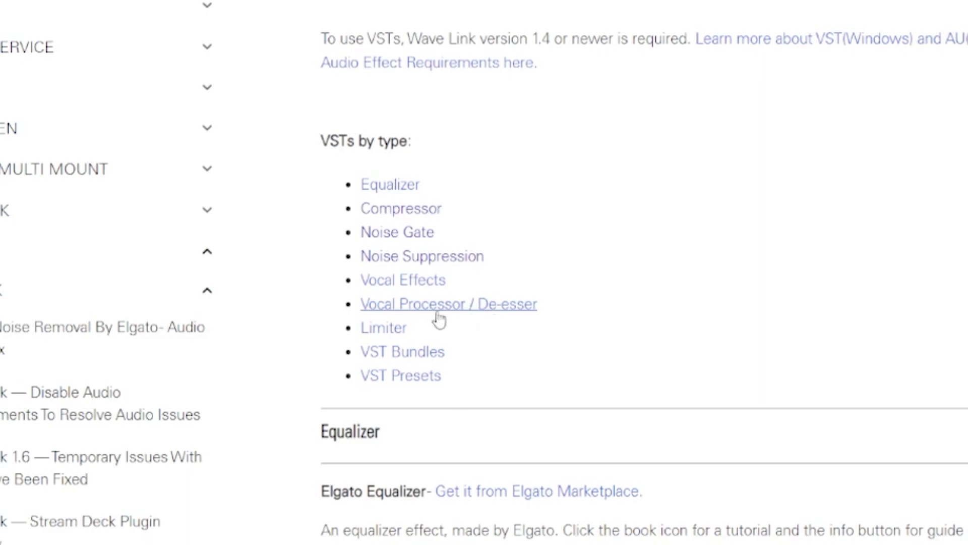
click(483, 308)
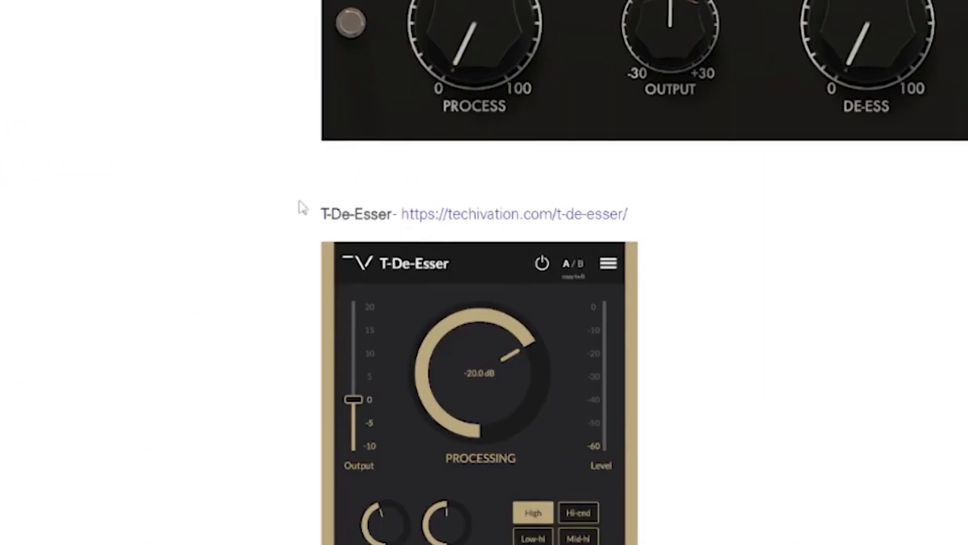
right_click(530, 218)
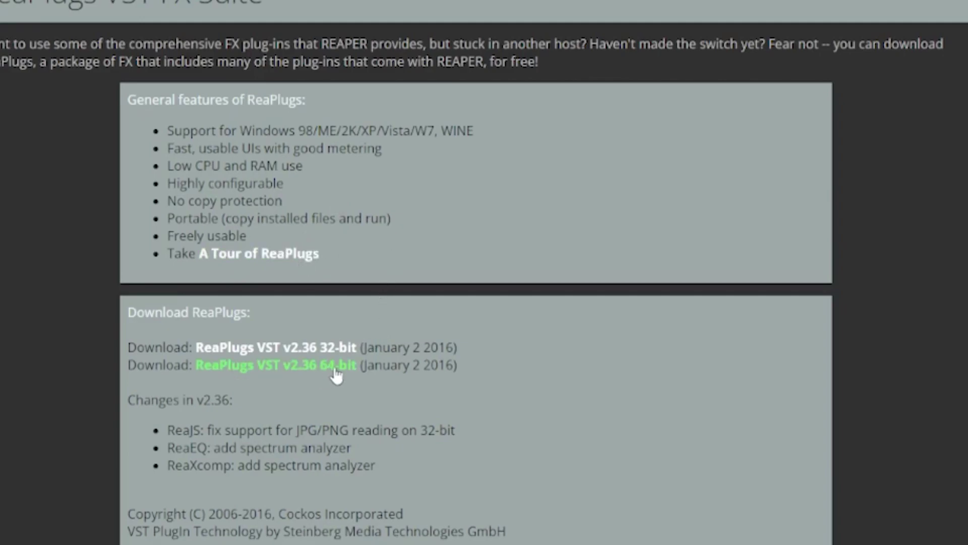
- Download the ReaPlugs VST v2.36 64-bit installer from the REAPER site and start its setup
scroll(225, 216, down, 3)
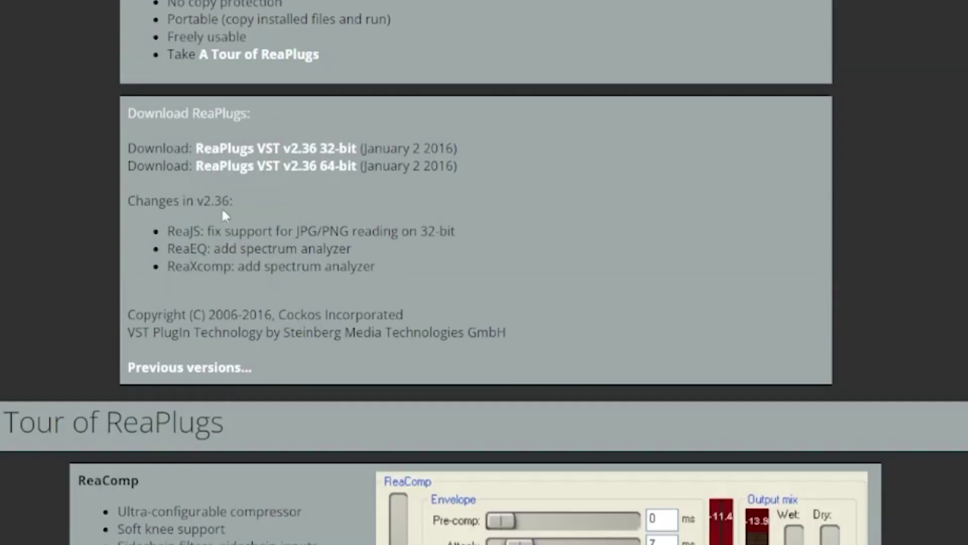
drag(117, 102, 454, 183)
scroll(329, 329, up, 3)
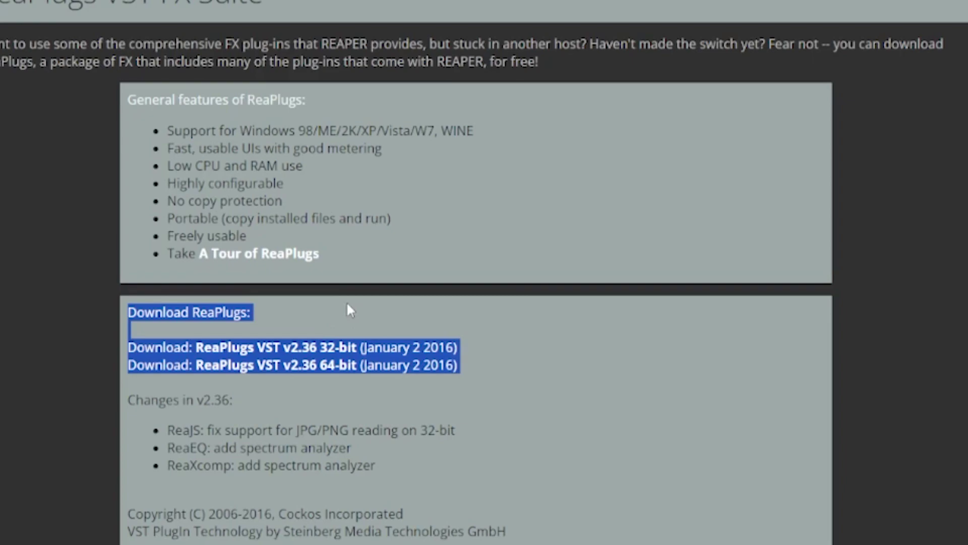
click(292, 373)
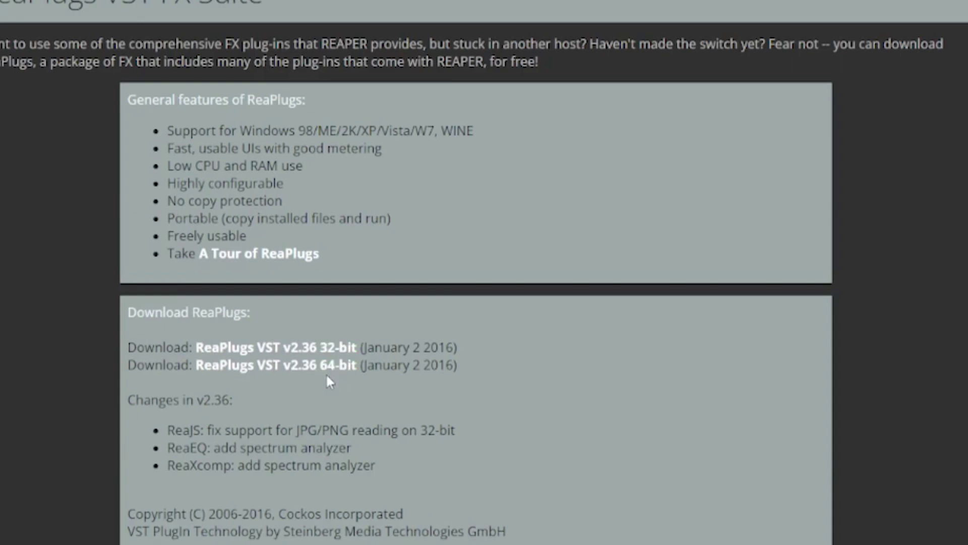
click(342, 368)
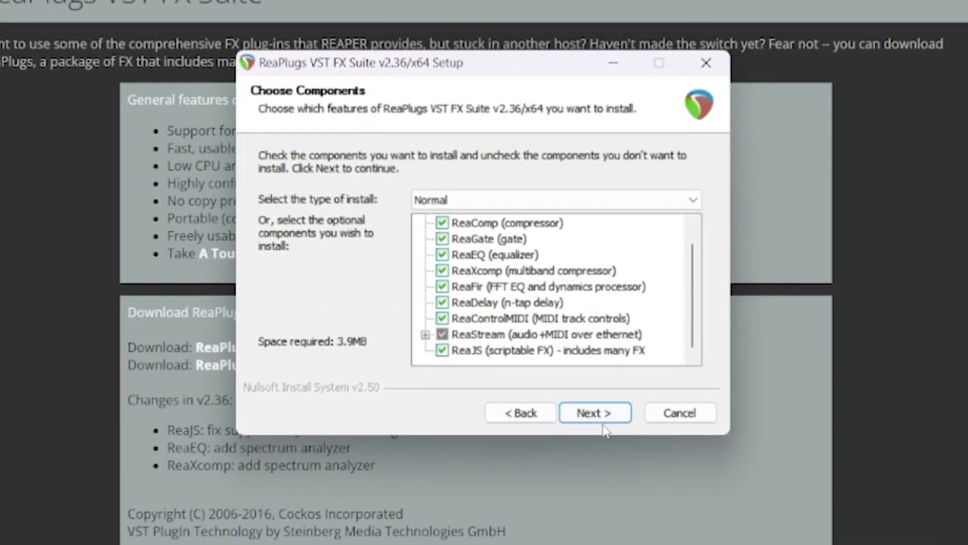
- Check the ReaPlugs destination C:\Program Files\VSTPlugins\ReaPlugs, then cancel and quit setup
click(603, 422)
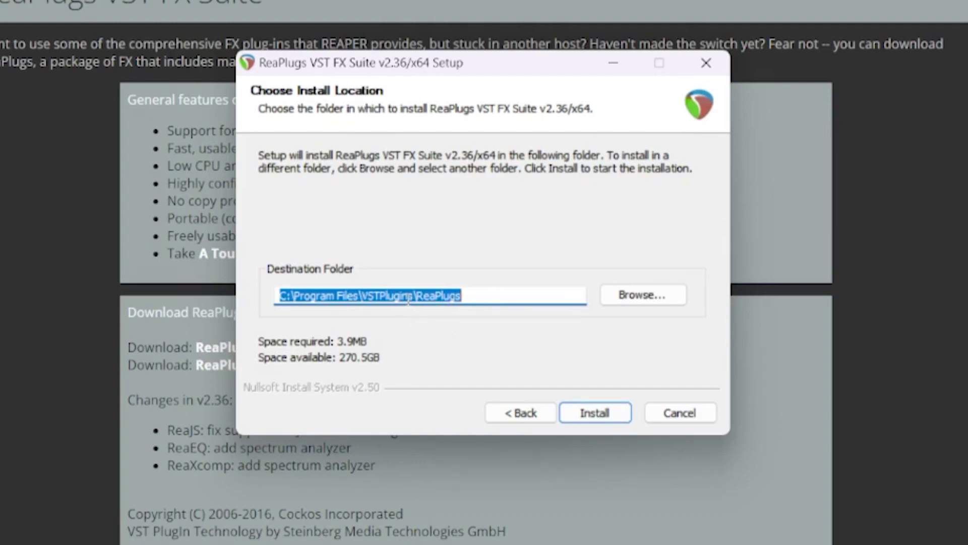
drag(462, 296, 269, 293)
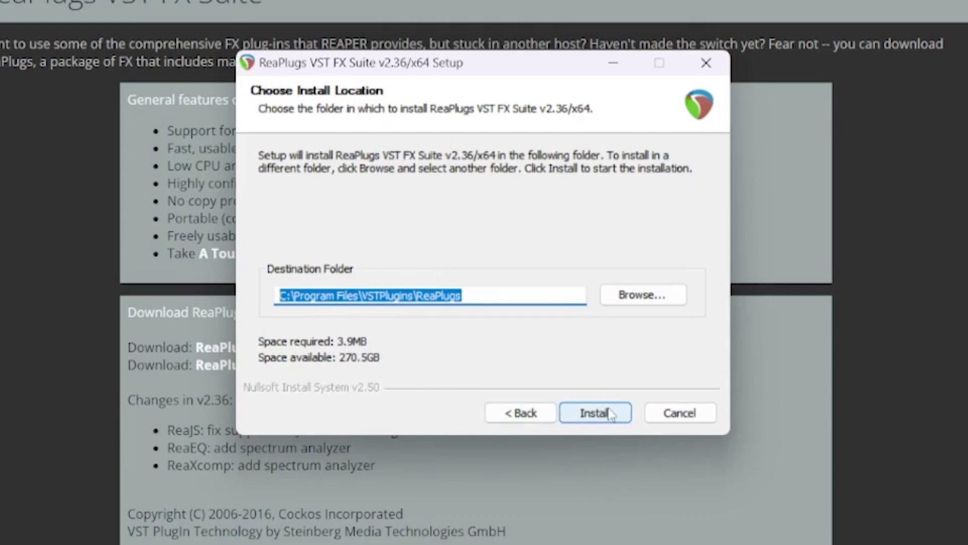
click(706, 63)
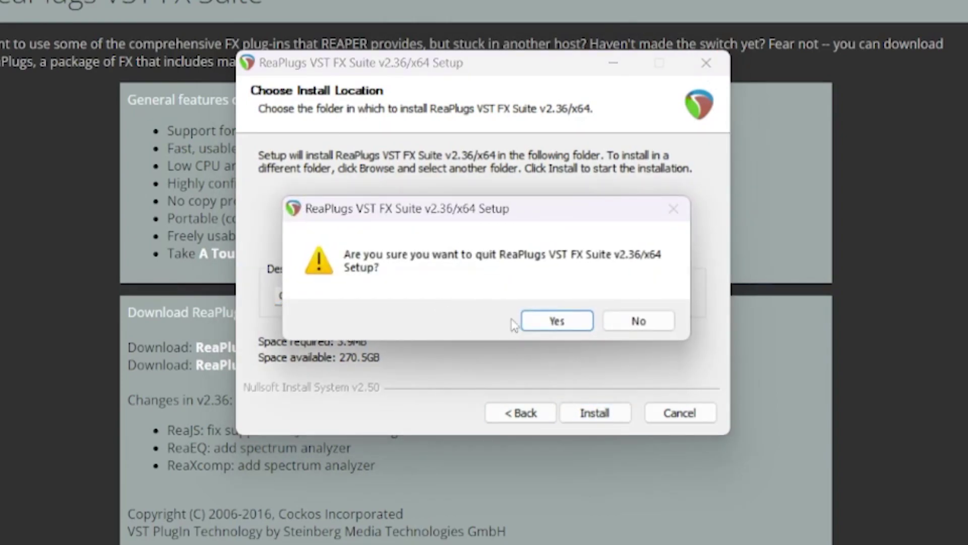
click(557, 320)
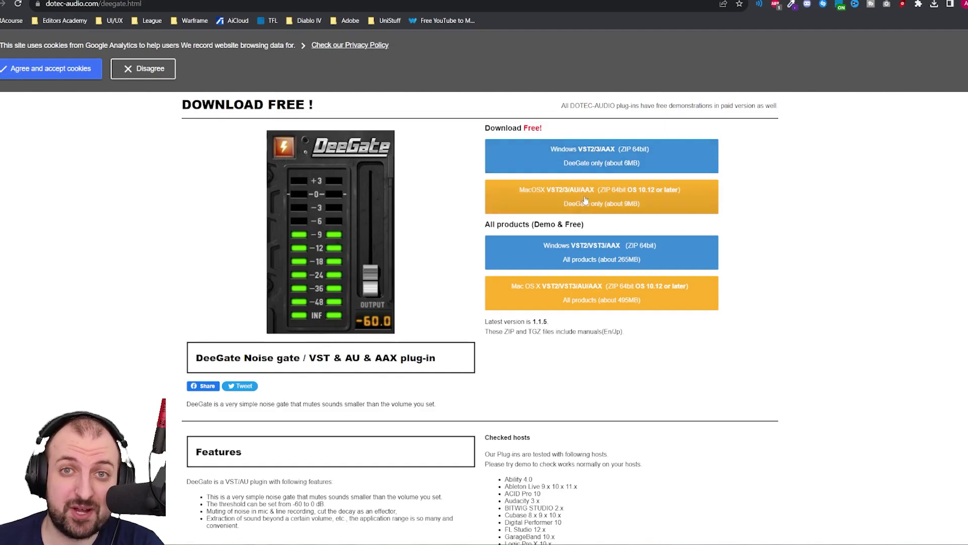
- Download DeeGateWinA_1.1.5.zip, the Windows 64-bit DeeGate-only package
scroll(626, 182, down, 3)
scroll(638, 172, up, 3)
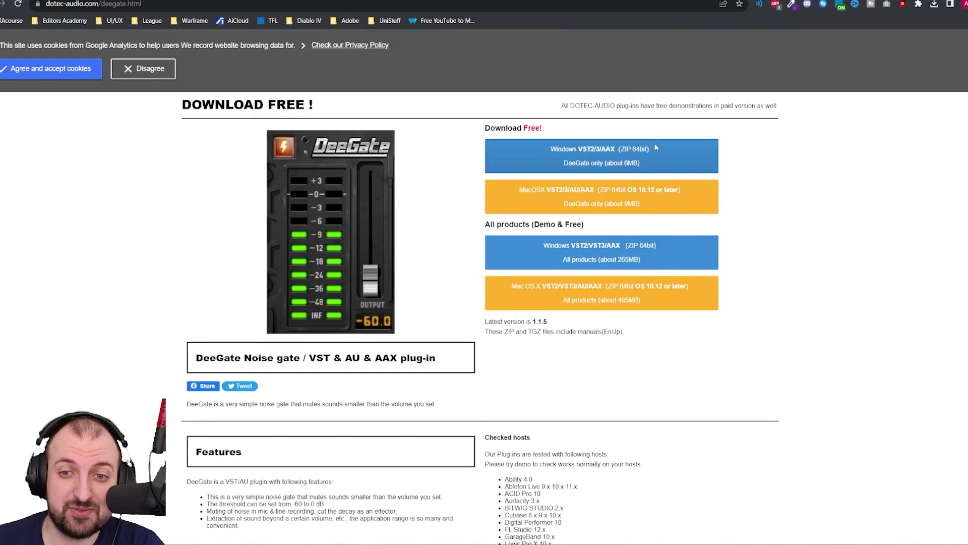
click(647, 148)
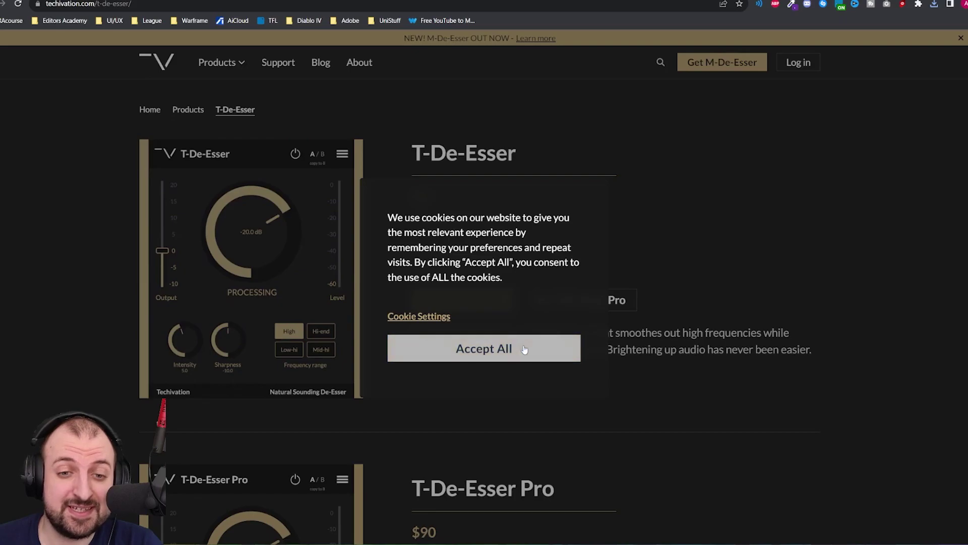
- Accept cookies and start the free T-De-Esser download, dismissing the bundle offer
click(516, 349)
scroll(463, 185, down, 2)
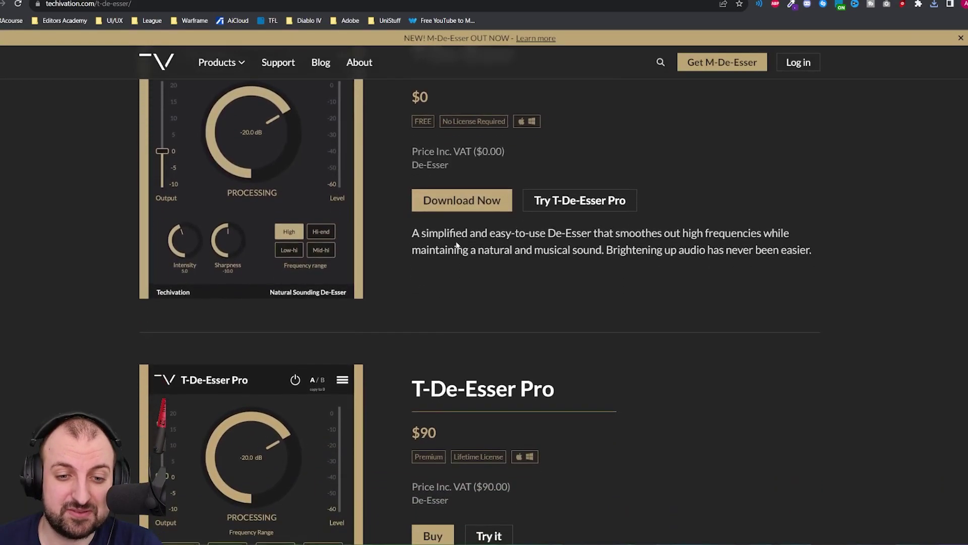
scroll(469, 222, up, 2)
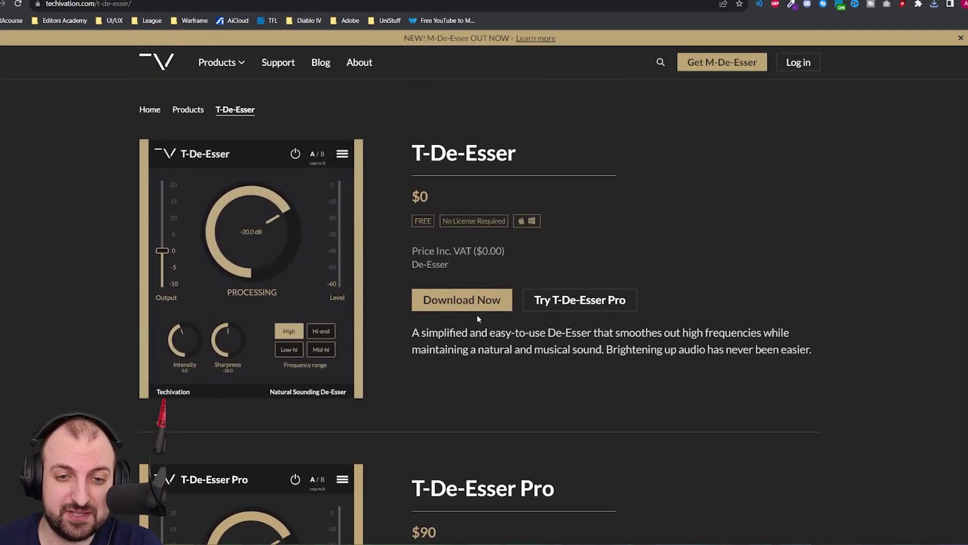
click(492, 301)
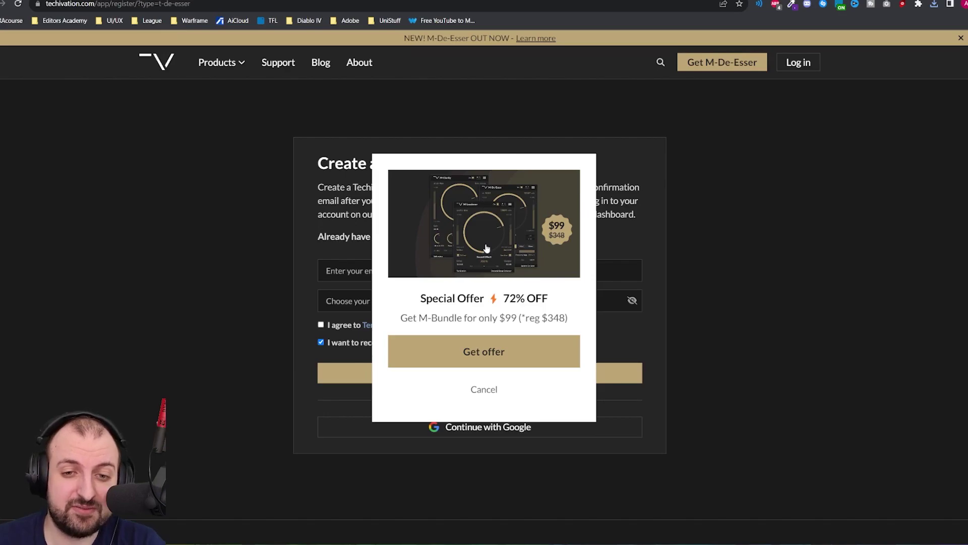
click(487, 389)
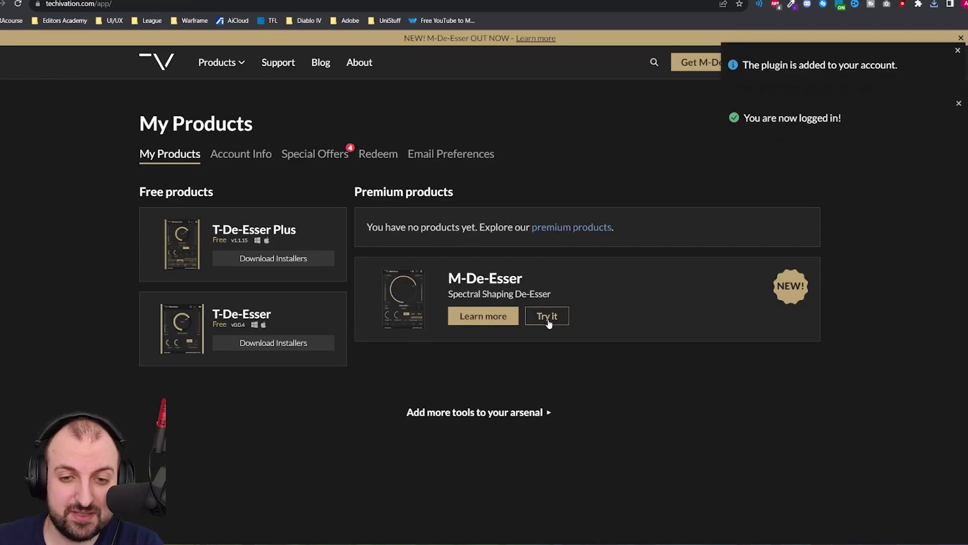
- Confirm T-De-Esser Plus v1.1.15.zip is among recent downloads and switch to Wave Link
drag(297, 230, 211, 234)
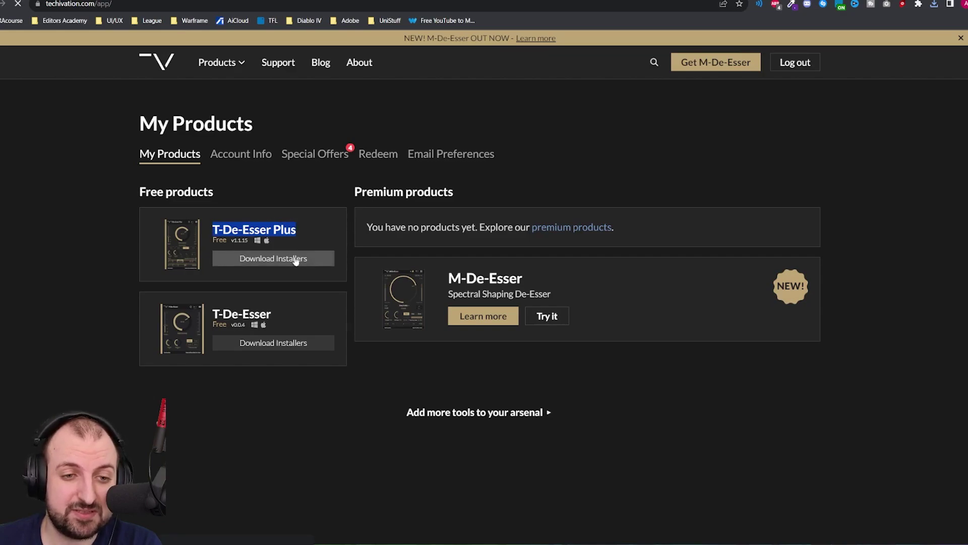
click(934, 5)
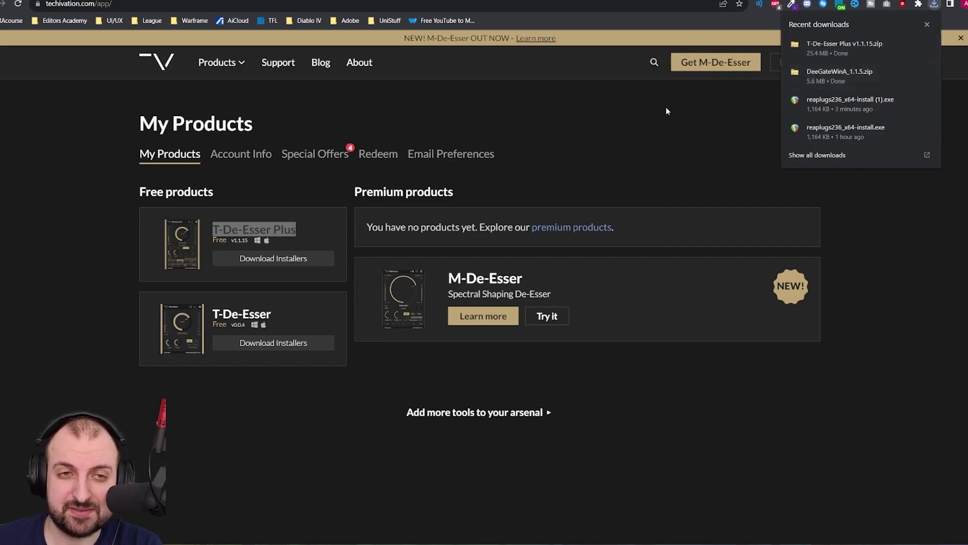
key(alt+Tab)
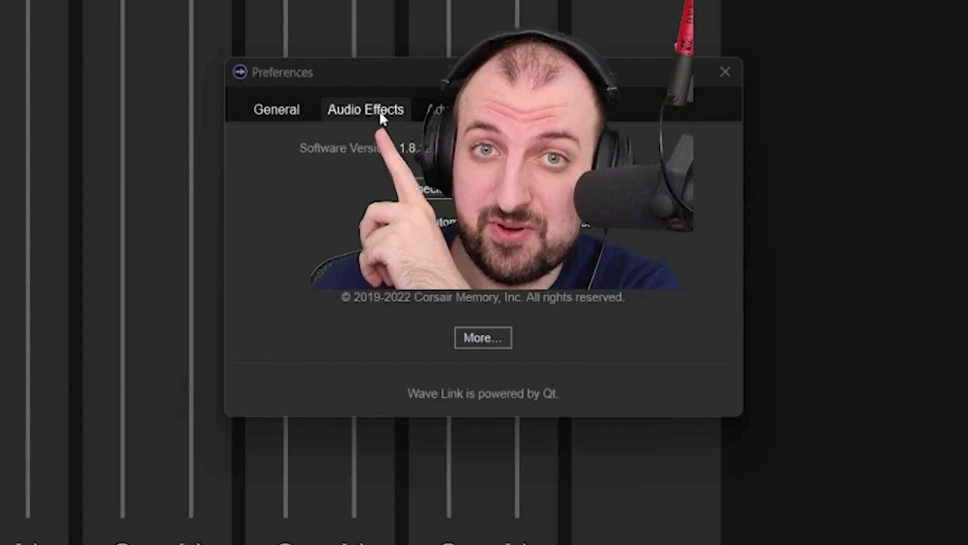
- Find the VST3 path C:\Program Files\Common Files\VST3 in Audio Effects preferences, then open File Explorer
click(379, 111)
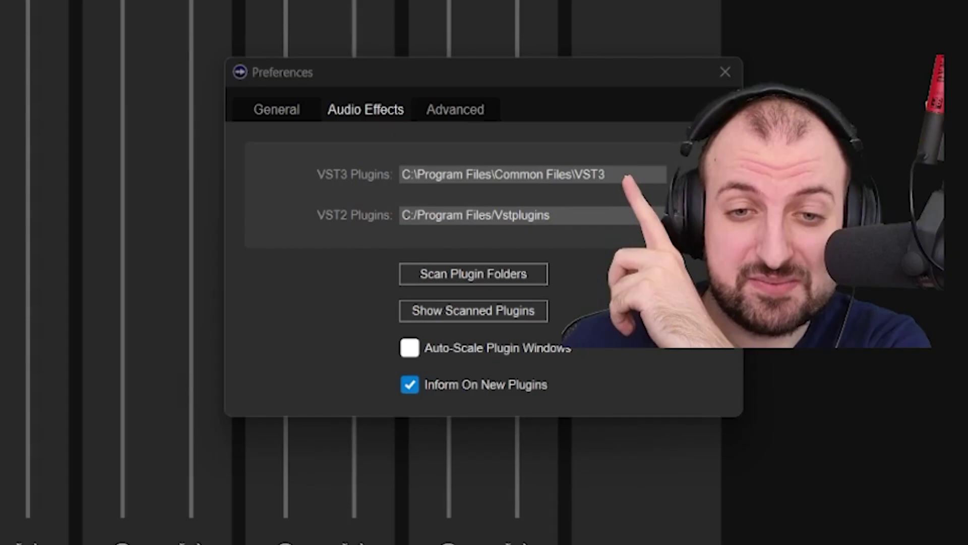
click(480, 181)
key(ctrl+c)
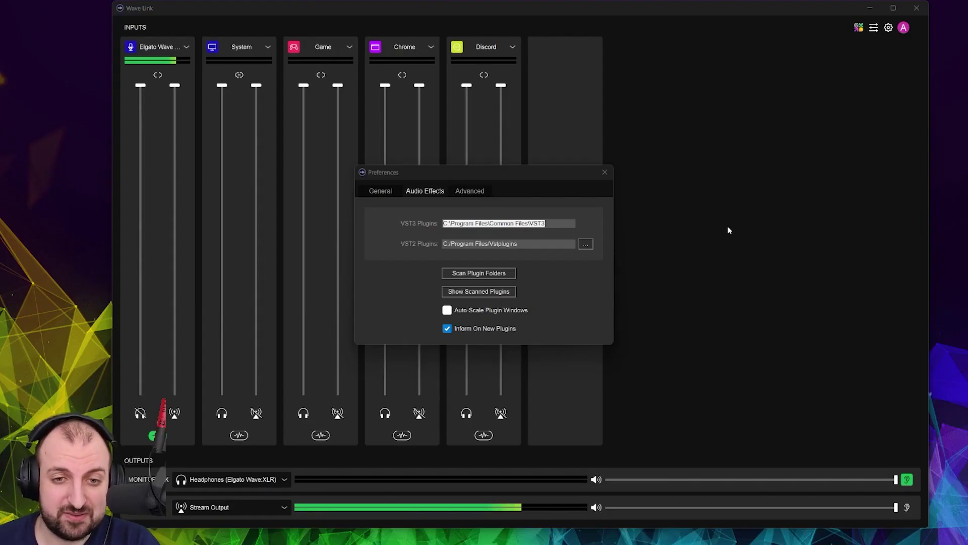
key(super+e)
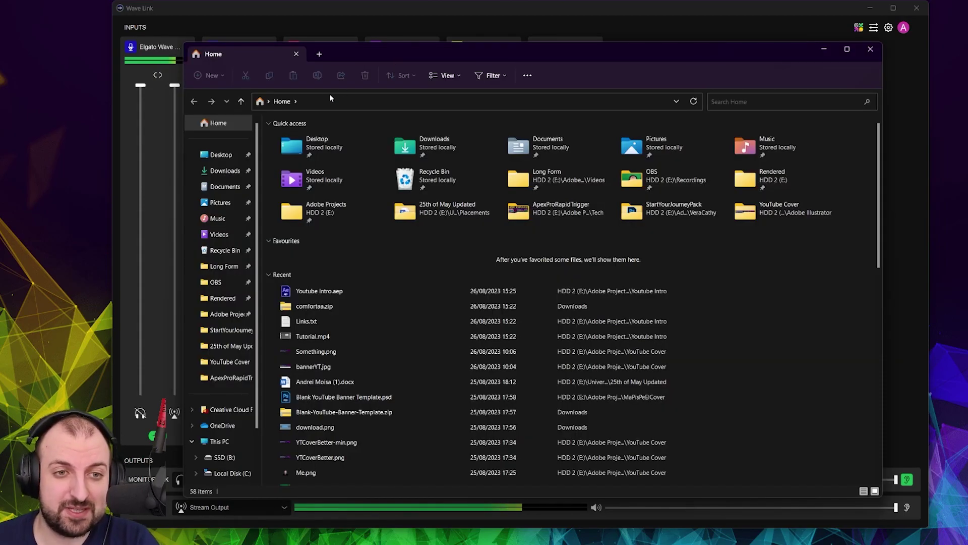
- Paste the VST3 folder path into File Explorer and open the T-De-Esser Plus zip
click(317, 102)
key(ctrl+v)
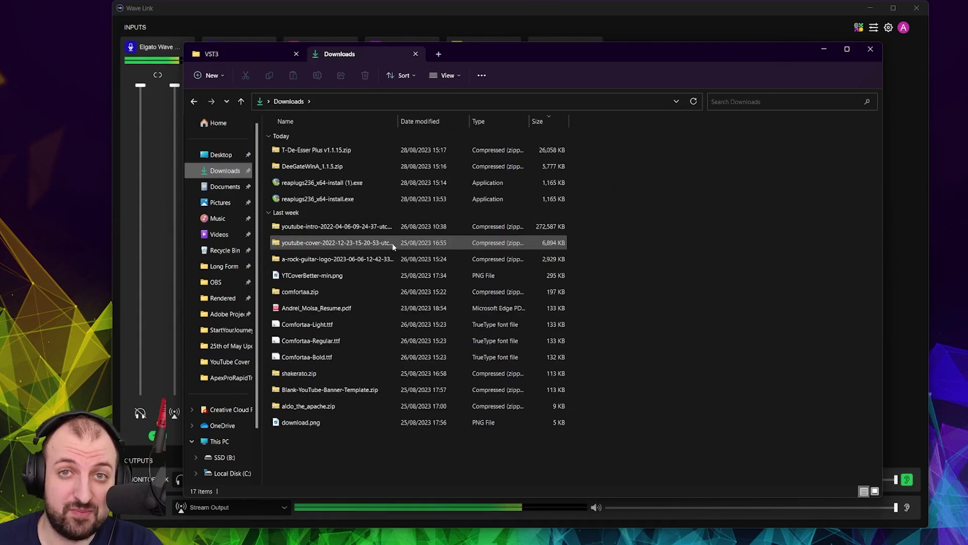
double_click(354, 150)
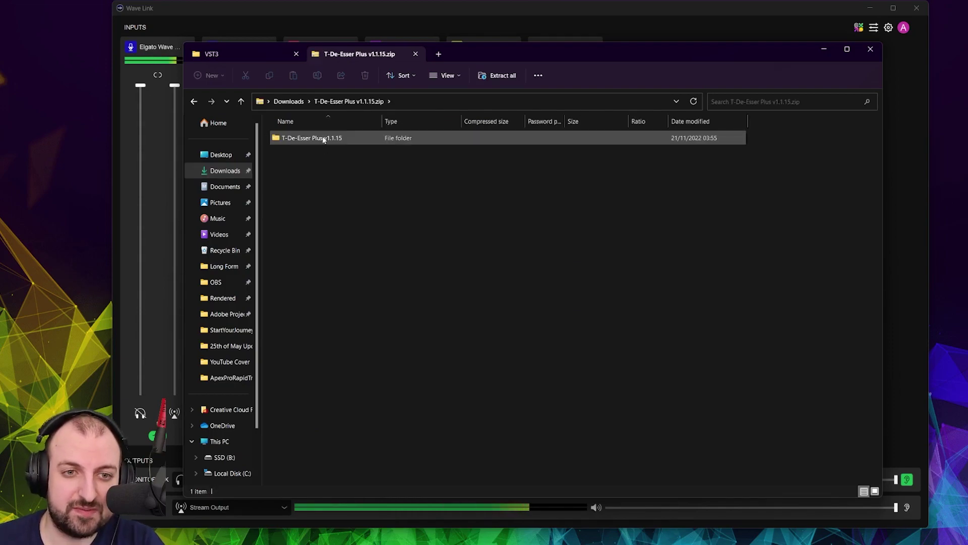
click(333, 140)
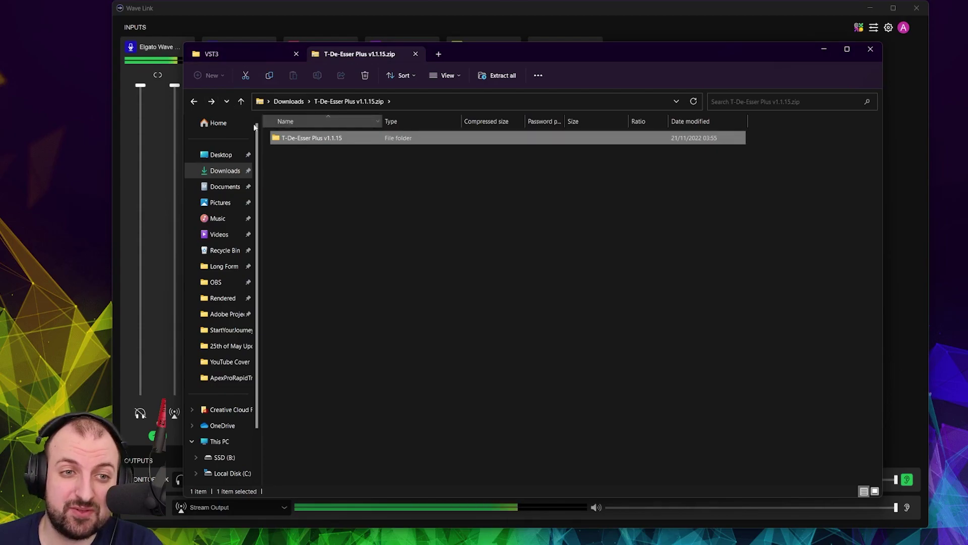
- Launch the Windows installer from the extracted T-De-Esser Plus v1.1.15 folder and accept its licence
click(225, 171)
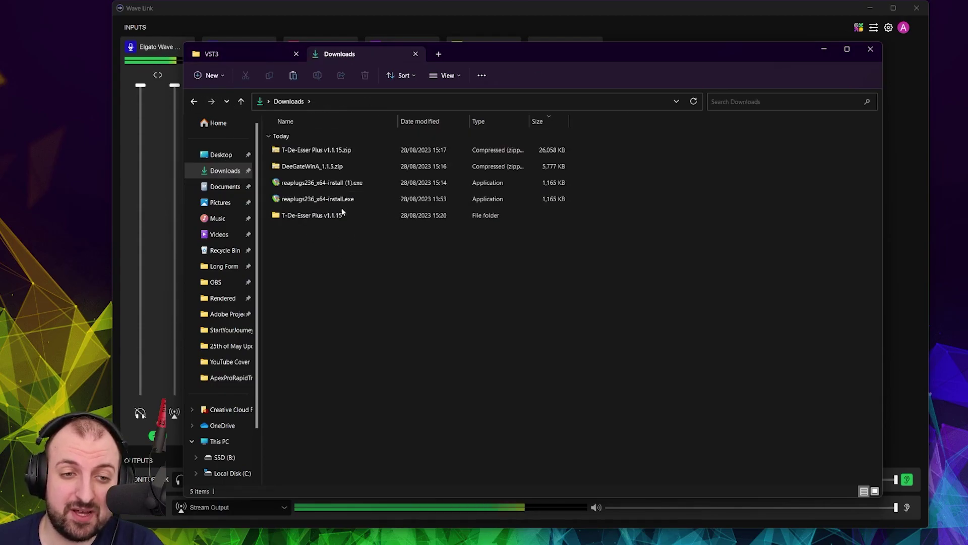
double_click(326, 218)
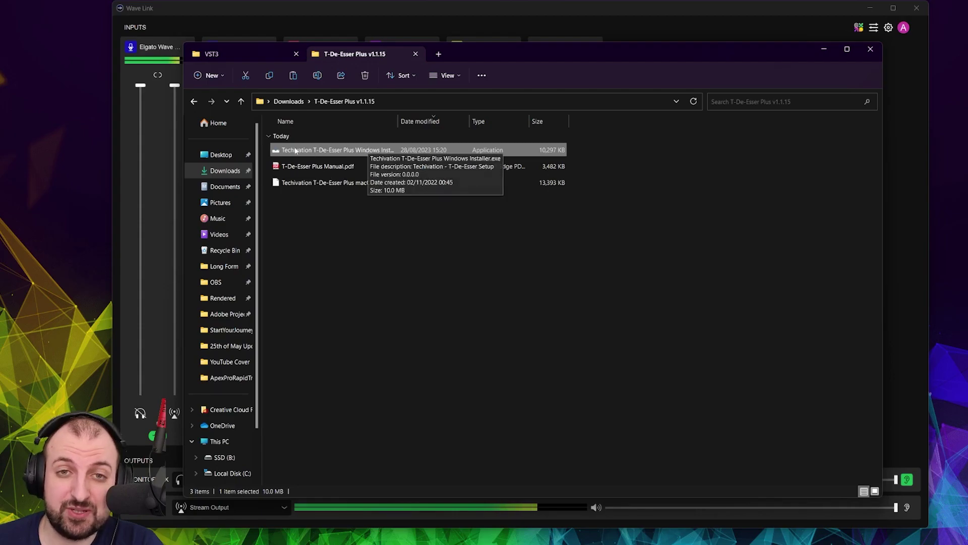
double_click(320, 151)
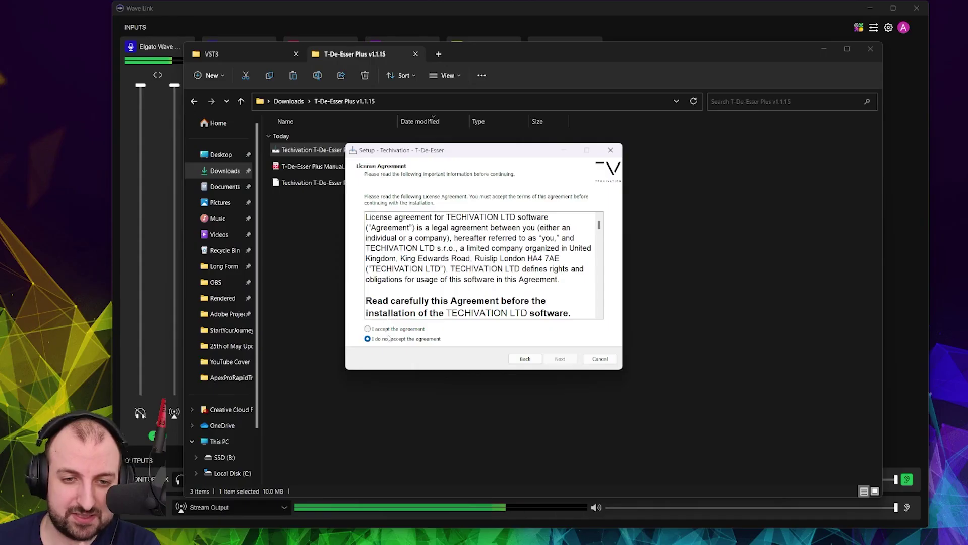
click(368, 328)
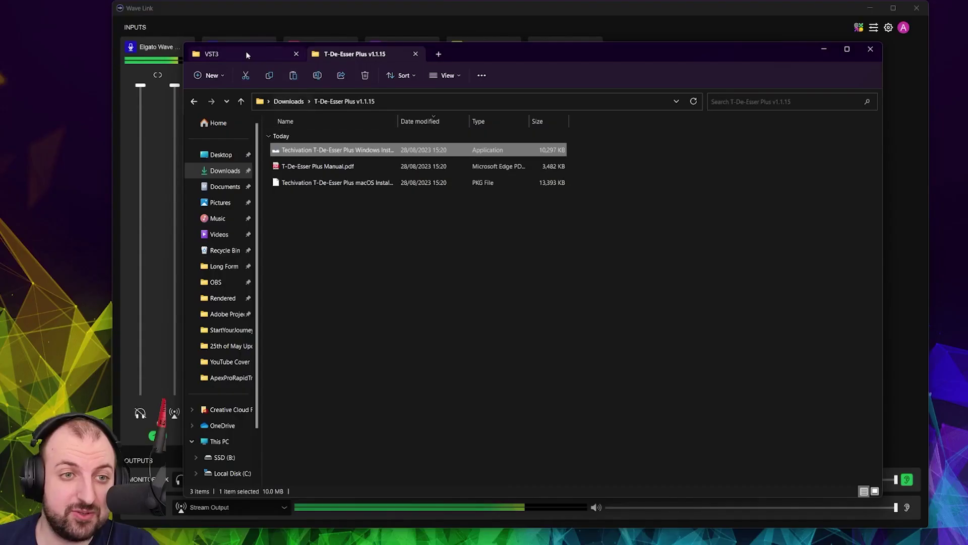
- Open DeeGateWinA_1.1.5.zip's VST3 > 64bit folder to locate DeeGate.vst3
click(245, 56)
click(350, 54)
click(324, 167)
double_click(323, 167)
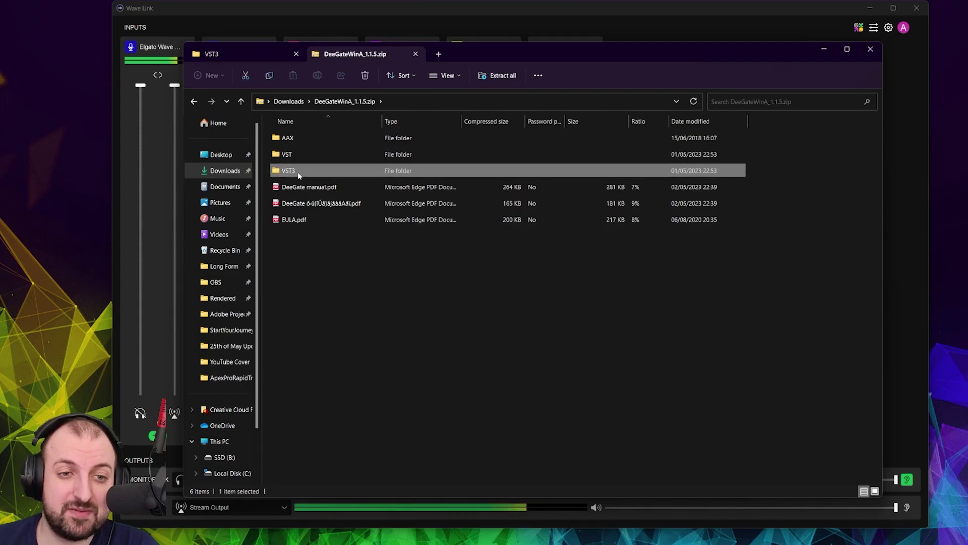
double_click(297, 172)
double_click(307, 140)
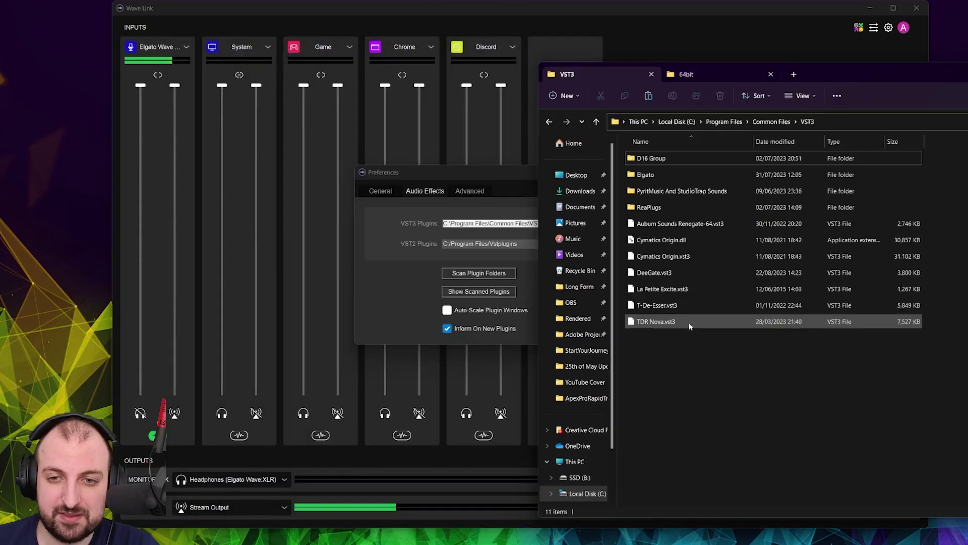
click(681, 273)
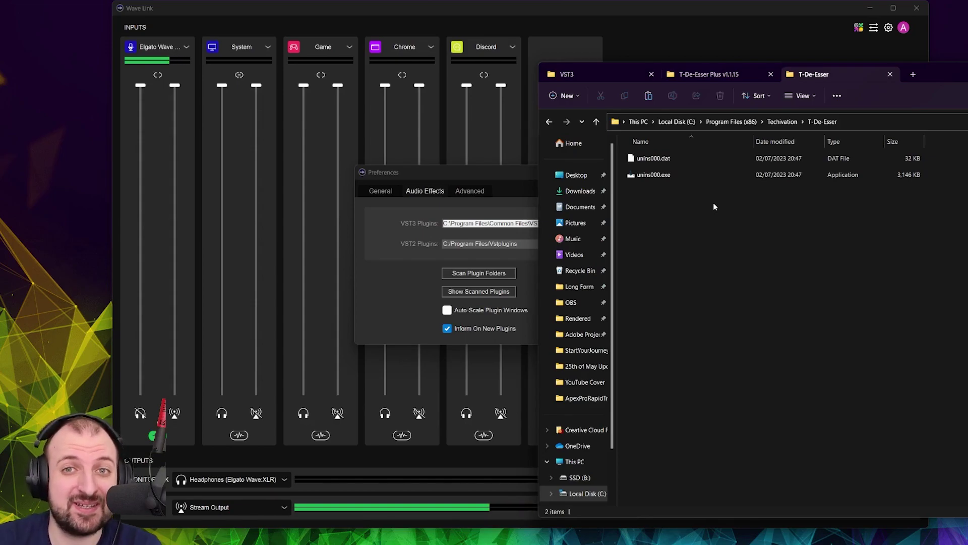
- Check the Common Files VST3 folder for the plugin files, then return to Wave Link preferences
key(ctrl+w)
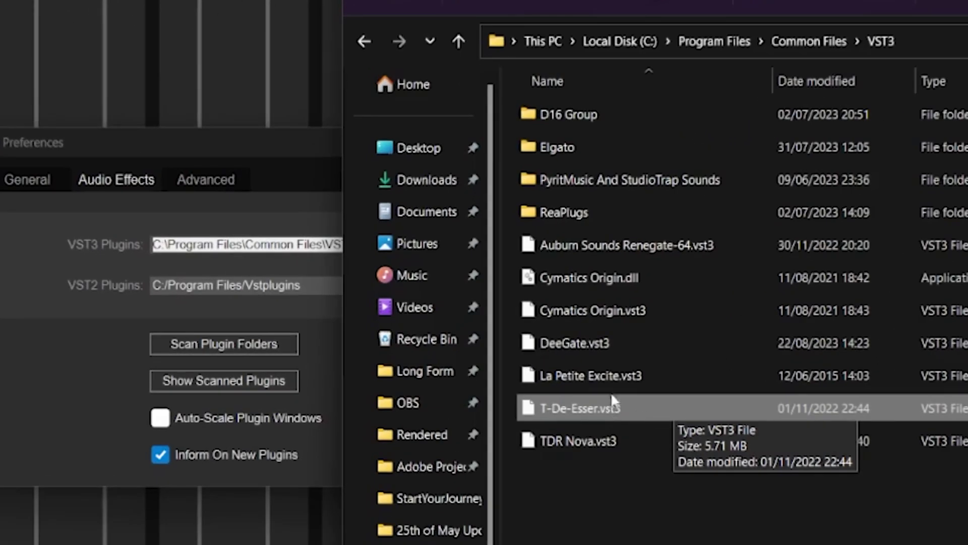
click(625, 342)
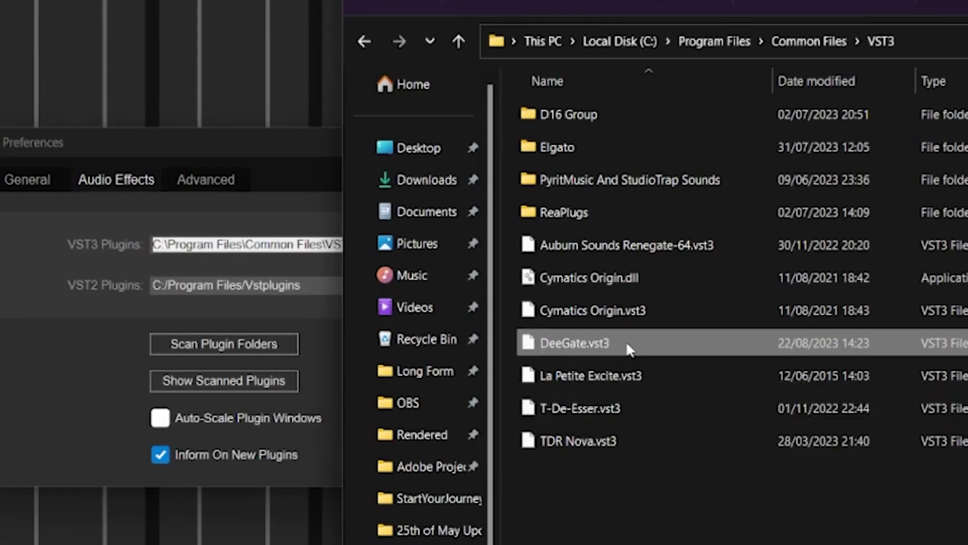
click(624, 209)
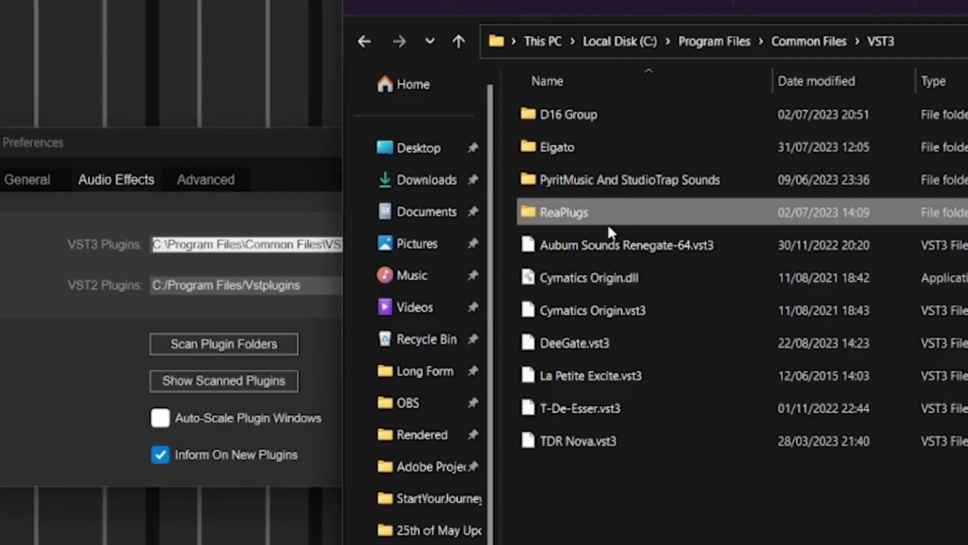
key(Escape)
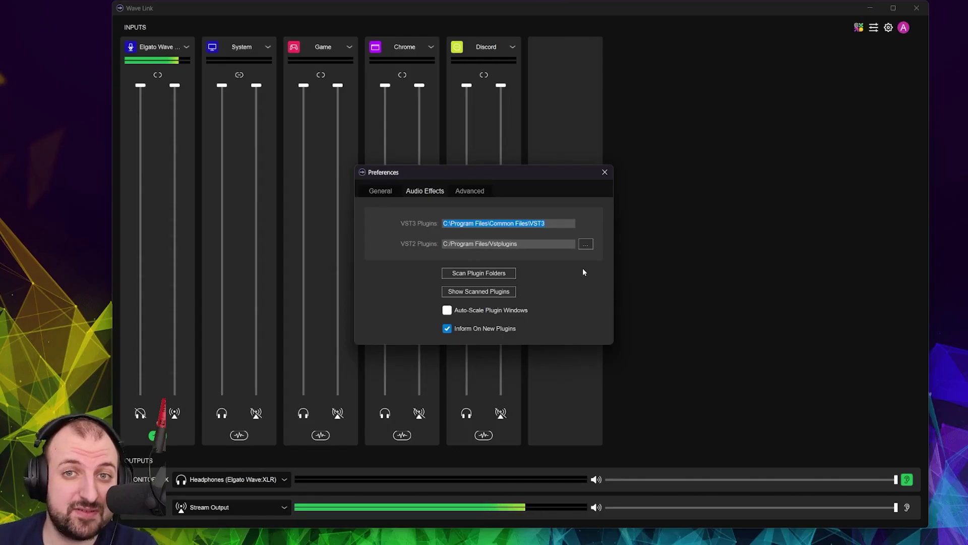
- Rescan plugin folders, look for T-De-Esser in the scanned plugins list, and close Preferences
click(511, 275)
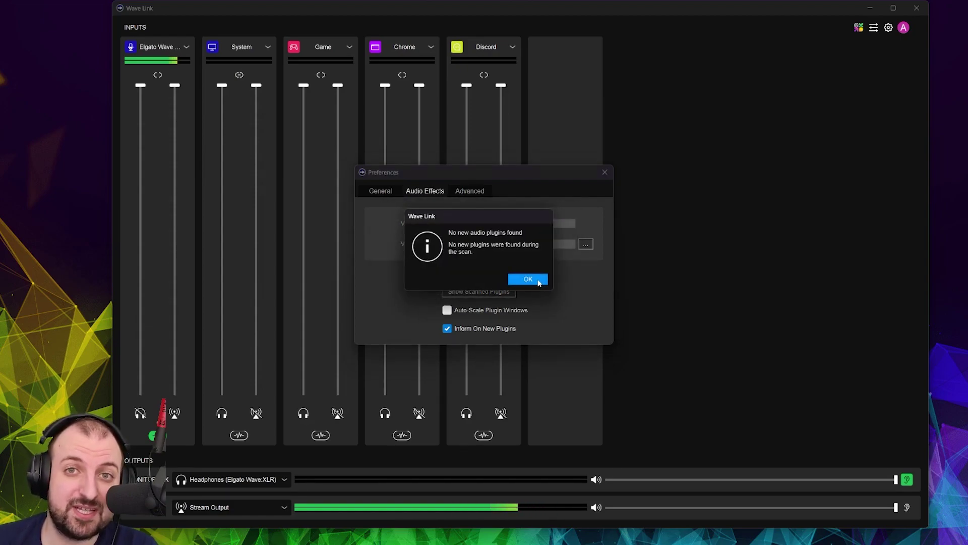
click(537, 281)
click(512, 294)
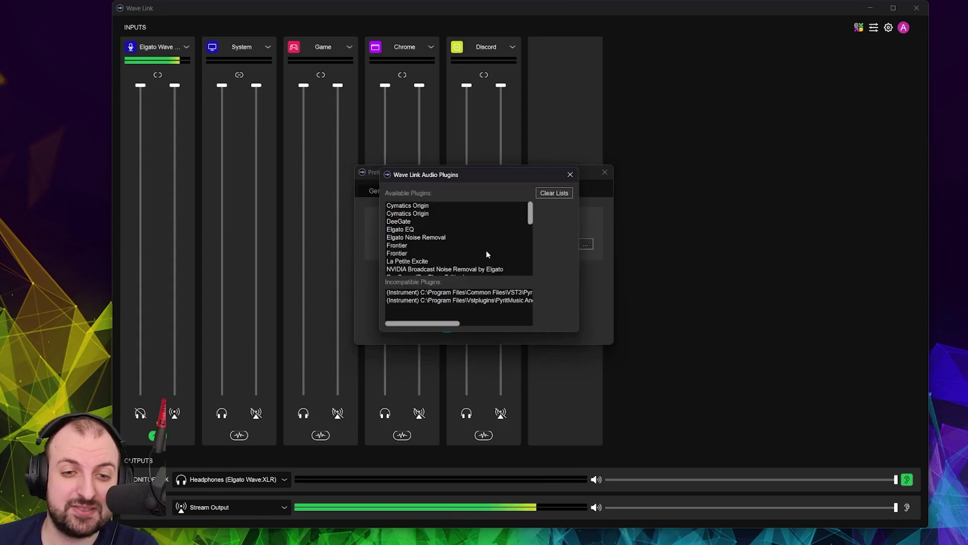
scroll(486, 250, down, 10)
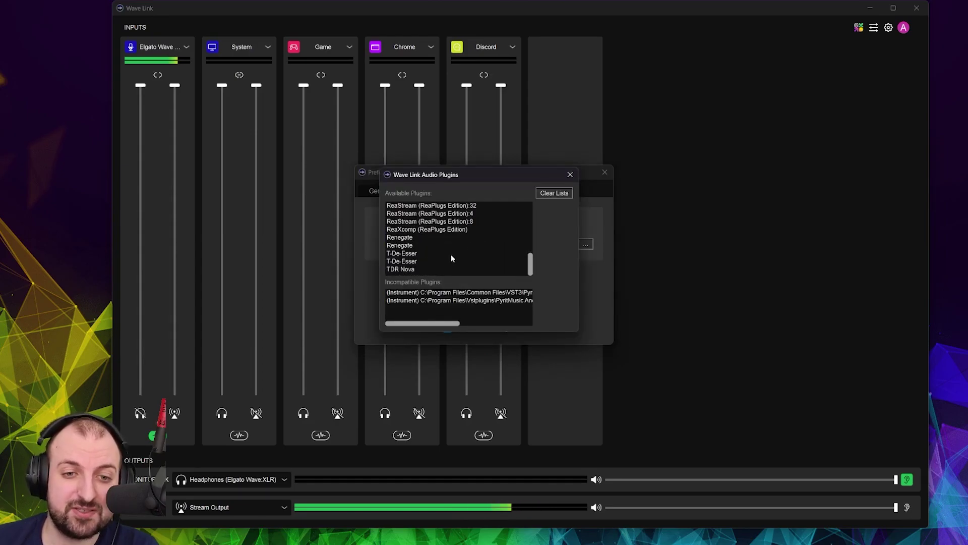
scroll(442, 262, up, 10)
scroll(442, 263, down, 10)
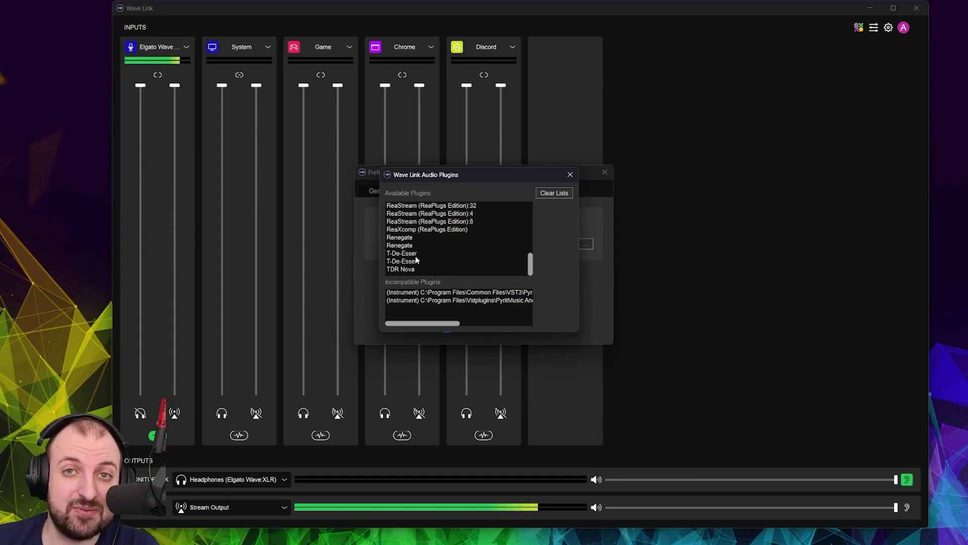
key(Escape)
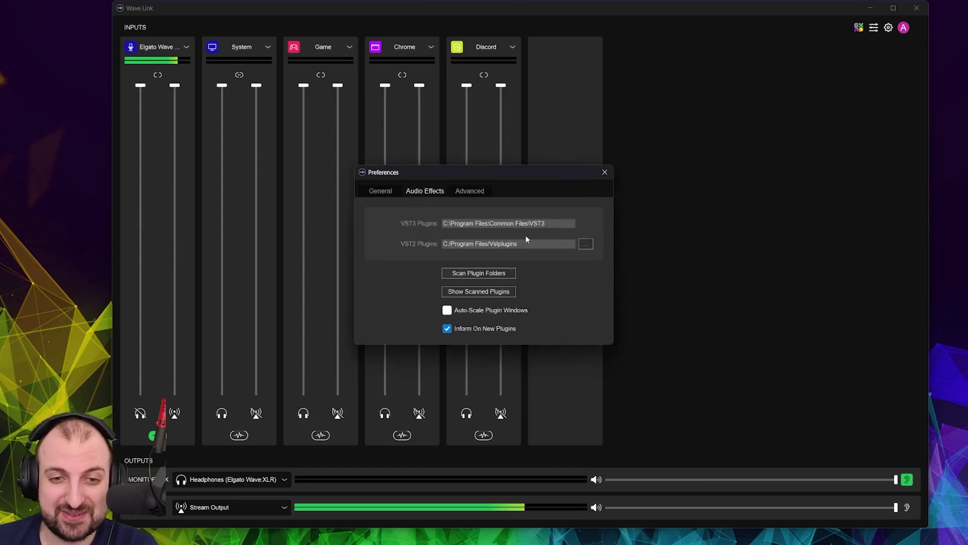
click(605, 173)
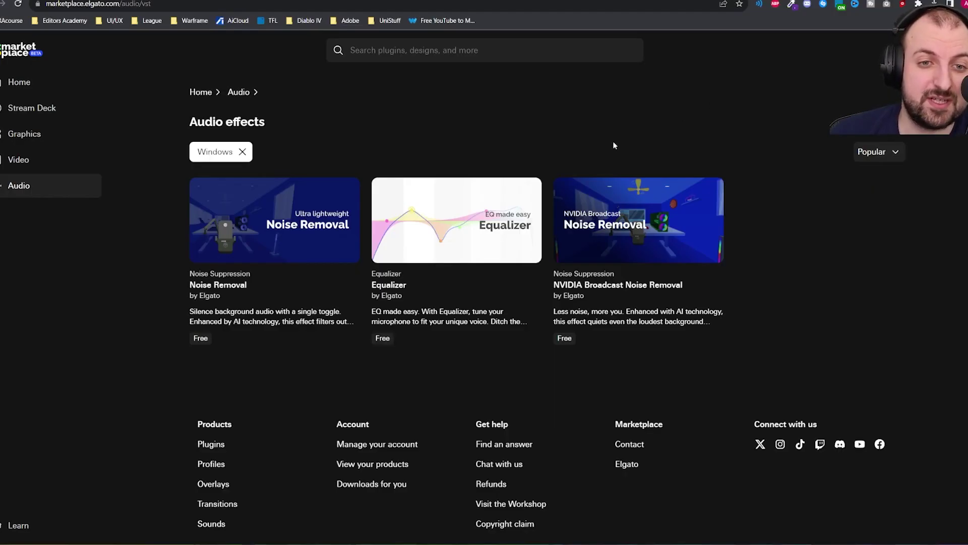
- Browse to the marketplace's Audio effects listing with Noise Removal, Equalizer and NVIDIA Broadcast Noise Removal
click(19, 185)
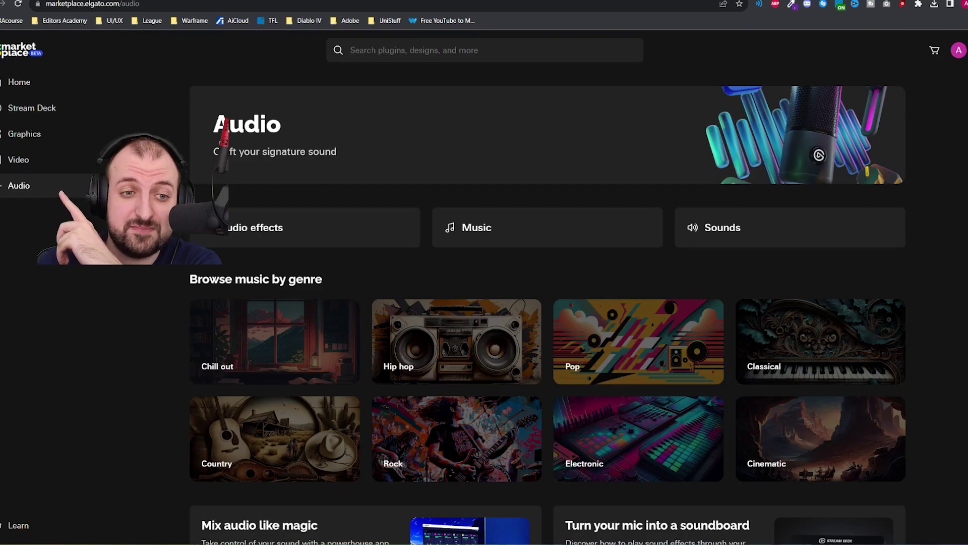
click(394, 227)
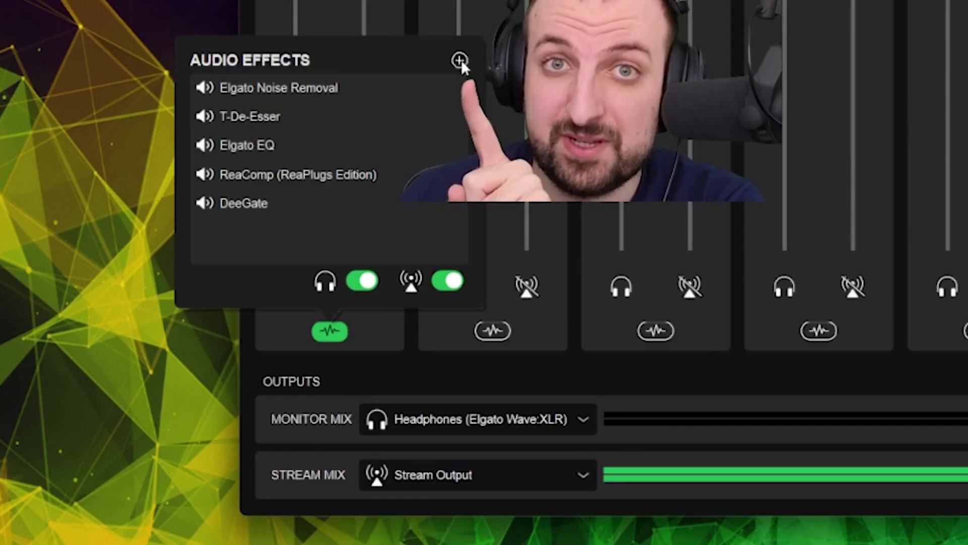
- Browse the mic's add-effect menu through the Cockos, DOTEC-AUDIO, Elgato and Techivation submenus
click(460, 61)
mouse_move(591, 161)
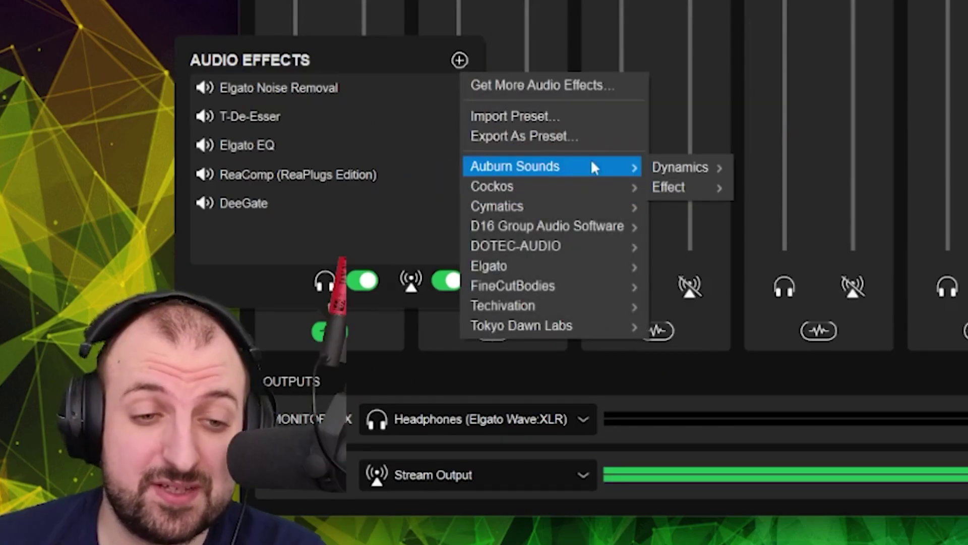
mouse_move(670, 169)
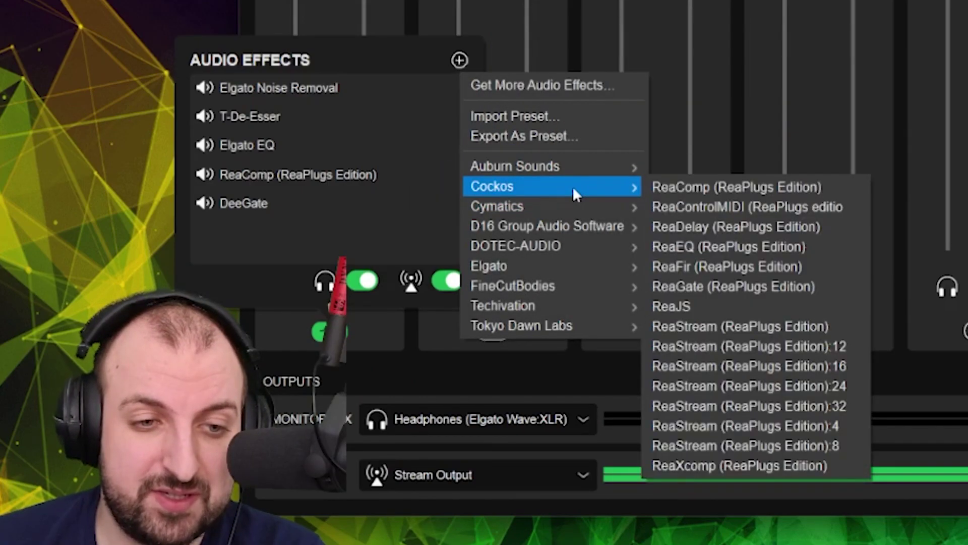
mouse_move(574, 206)
mouse_move(676, 225)
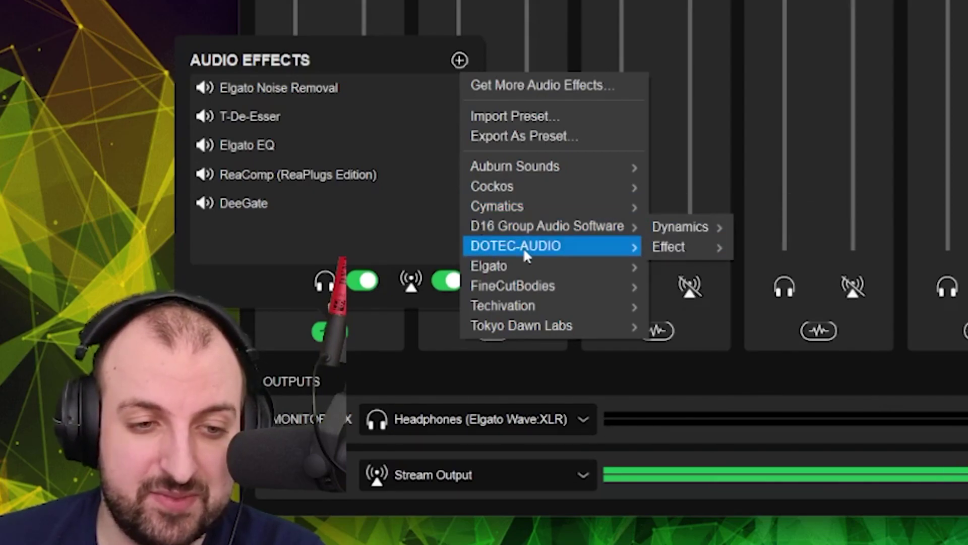
mouse_move(580, 266)
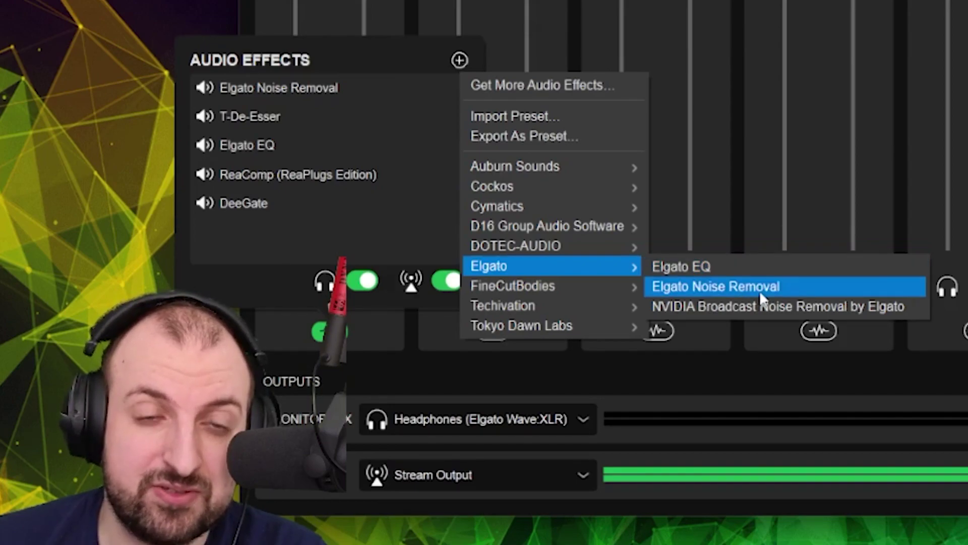
mouse_move(646, 304)
mouse_move(706, 327)
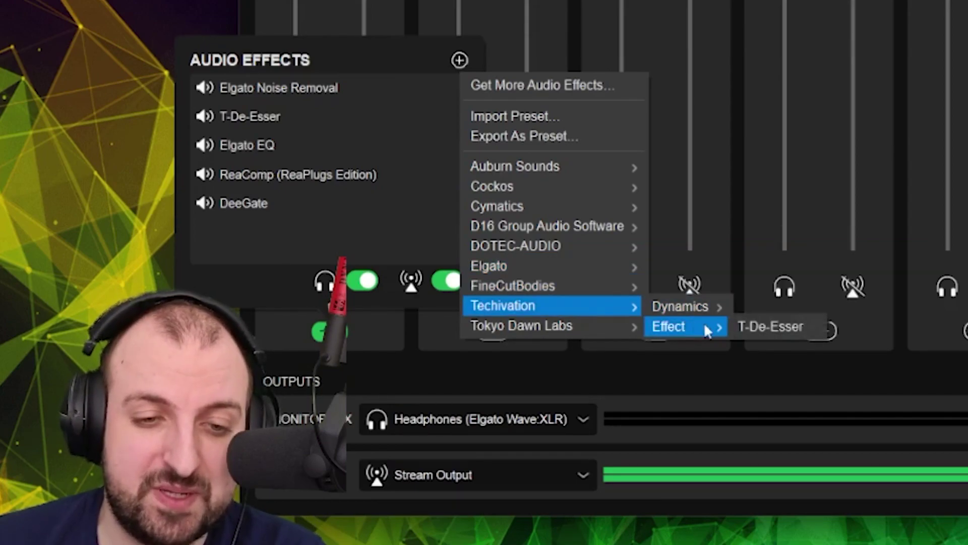
- Pick T-De-Esser from the Techivation effects, then close the list and effects panel
click(767, 328)
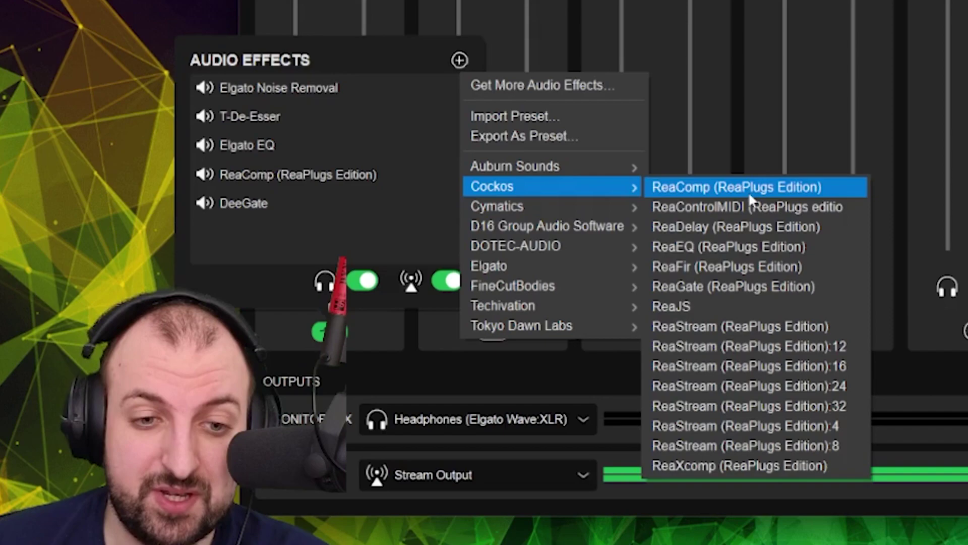
mouse_move(549, 245)
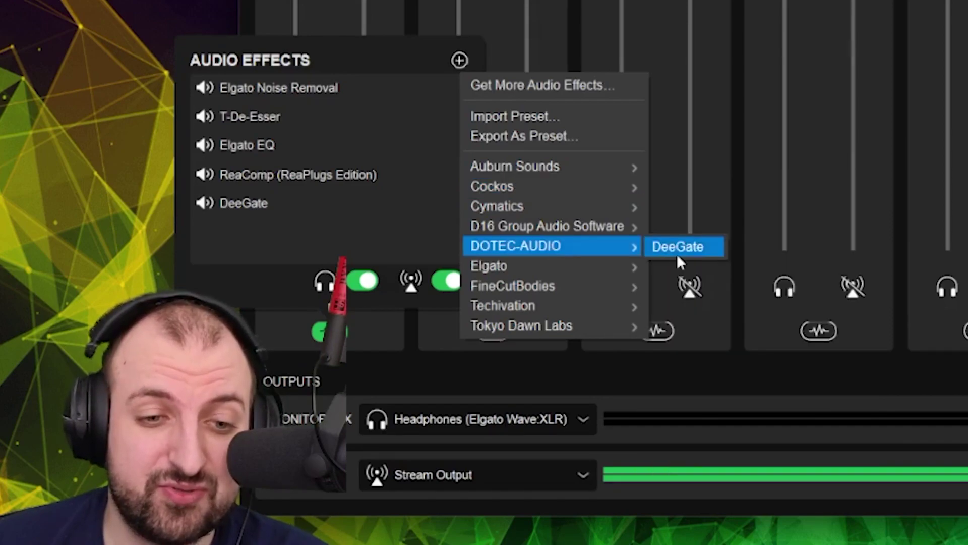
click(388, 323)
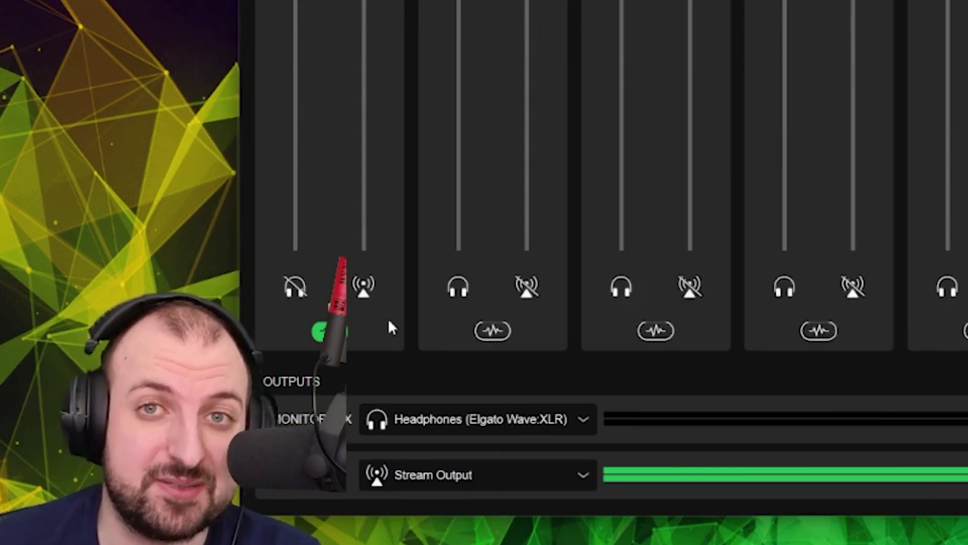
- Reorder the reopened mic effect chain, then bypass DeeGate and Elgato Noise Removal
click(323, 331)
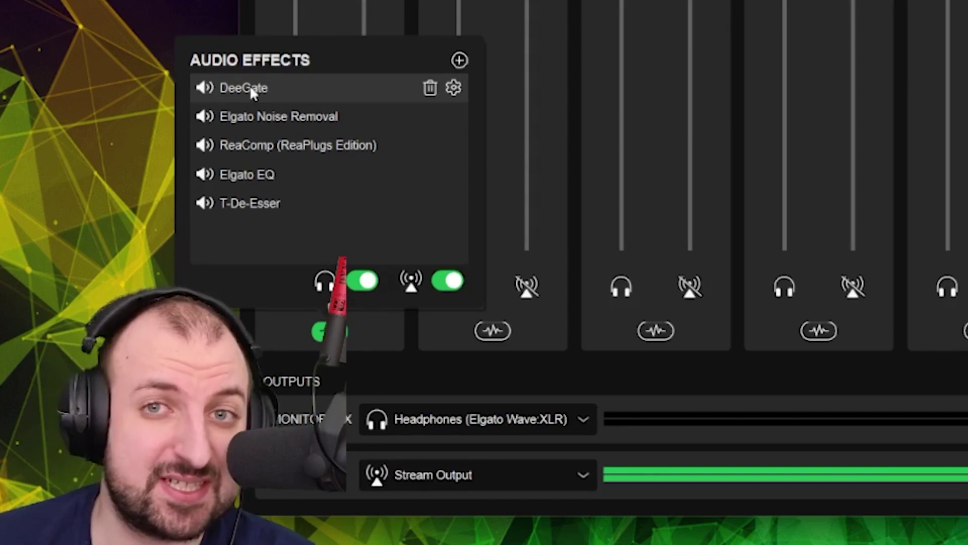
click(252, 94)
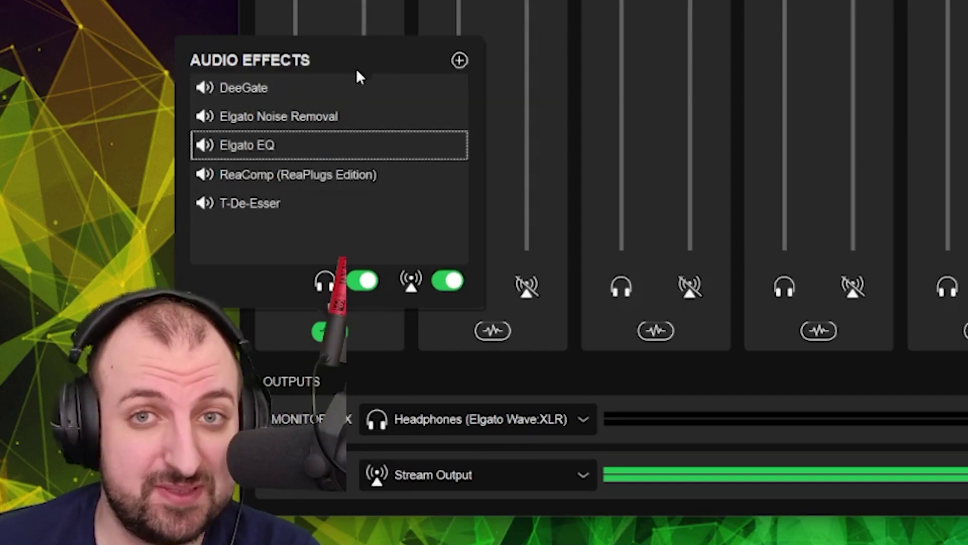
mouse_move(353, 181)
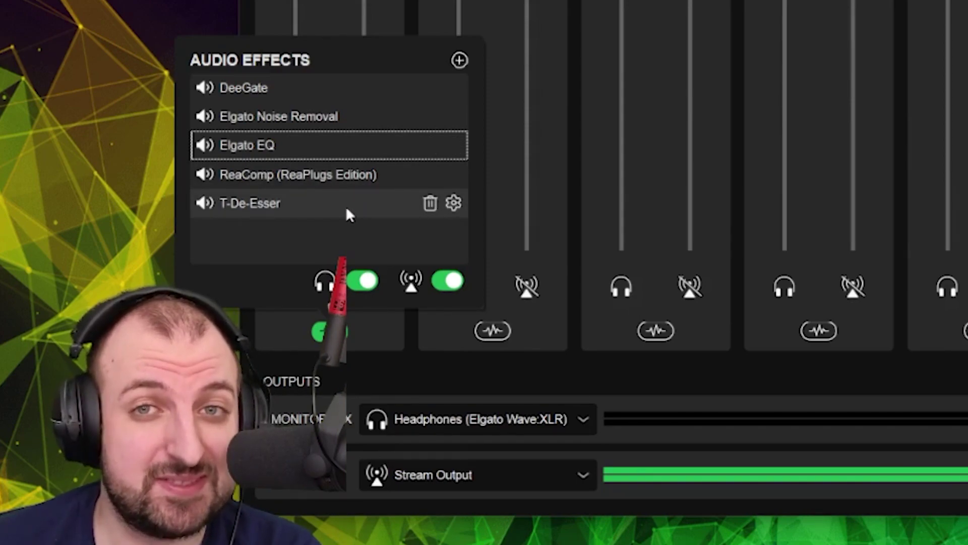
click(204, 87)
click(205, 115)
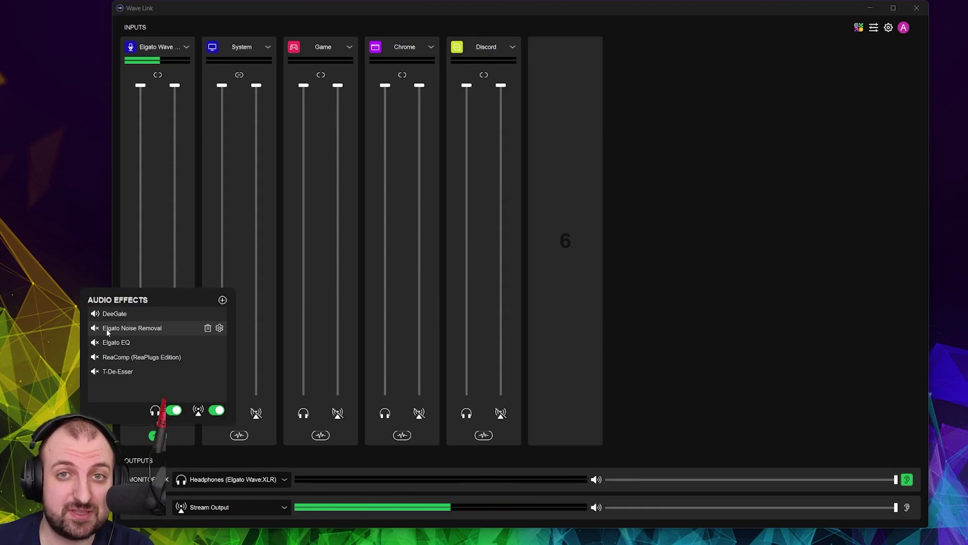
- Enable DeeGate on the Wave XLR mic and set its level to about -40 dB
click(95, 342)
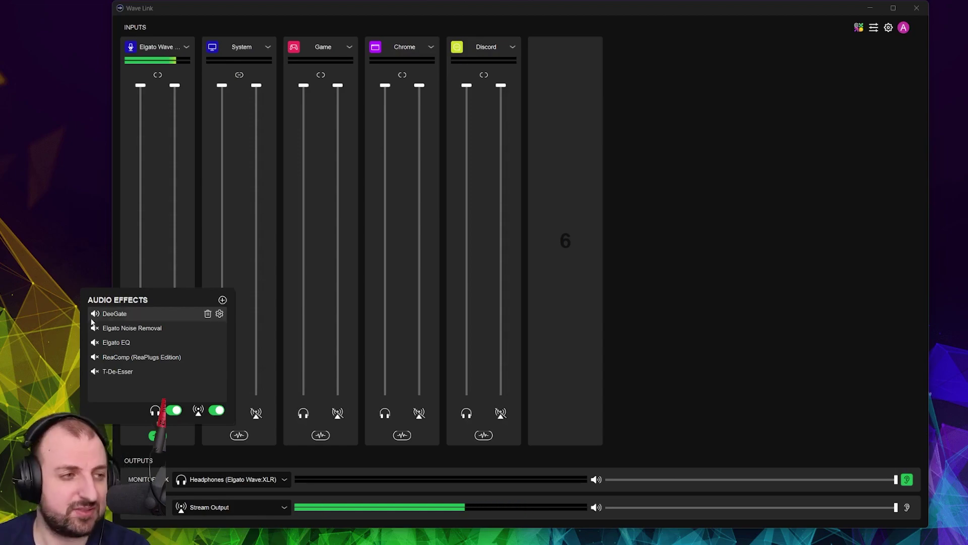
click(219, 314)
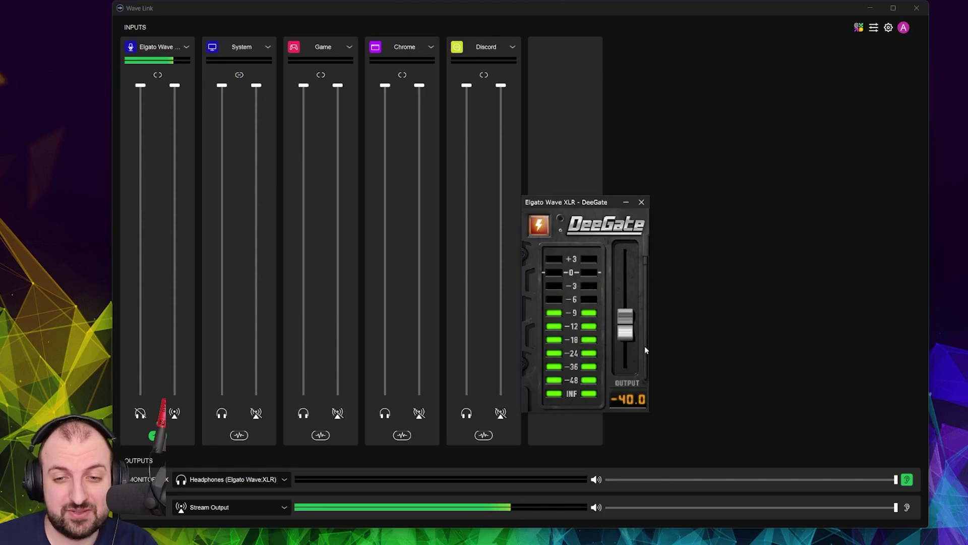
drag(625, 325, 626, 360)
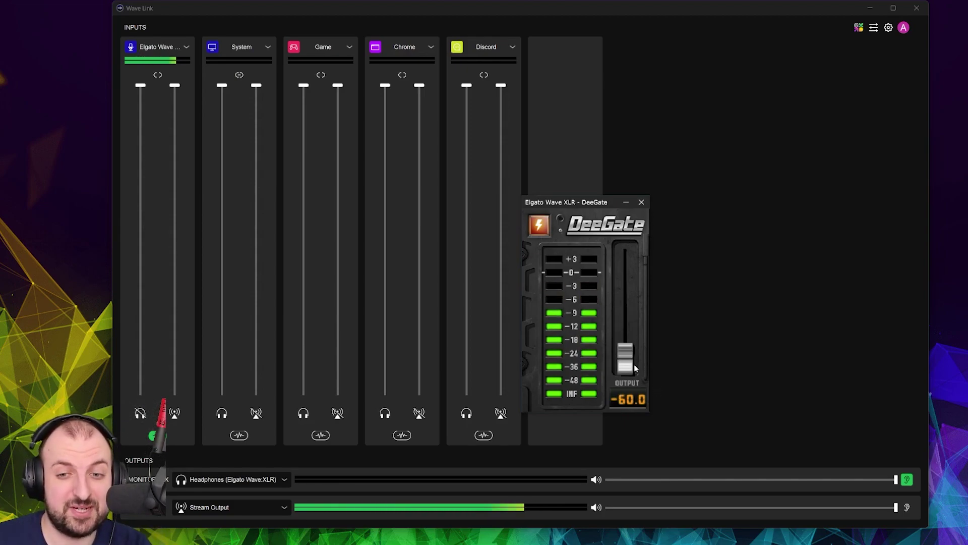
drag(628, 356, 624, 305)
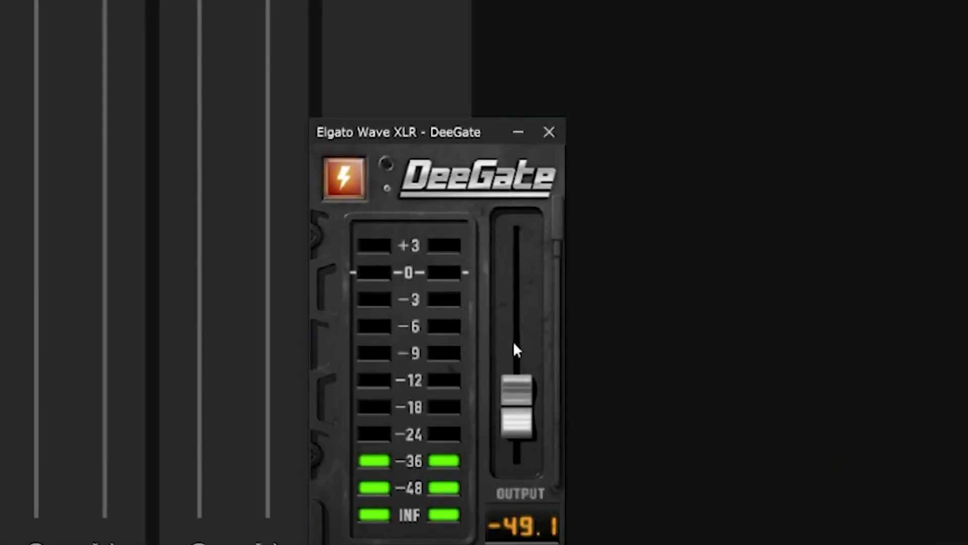
drag(513, 344, 492, 278)
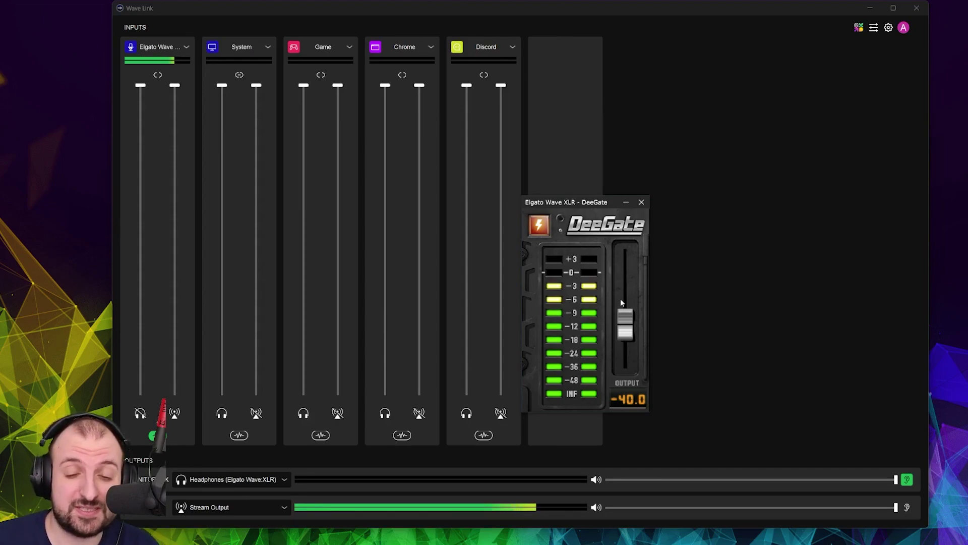
- Close DeeGate, switch on Elgato Noise Removal in its window, then close that window
click(642, 202)
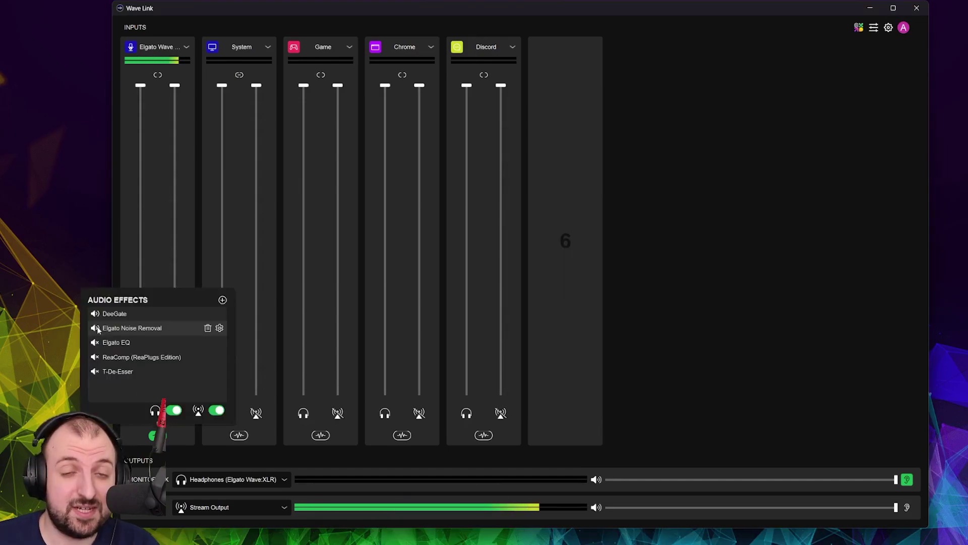
click(220, 329)
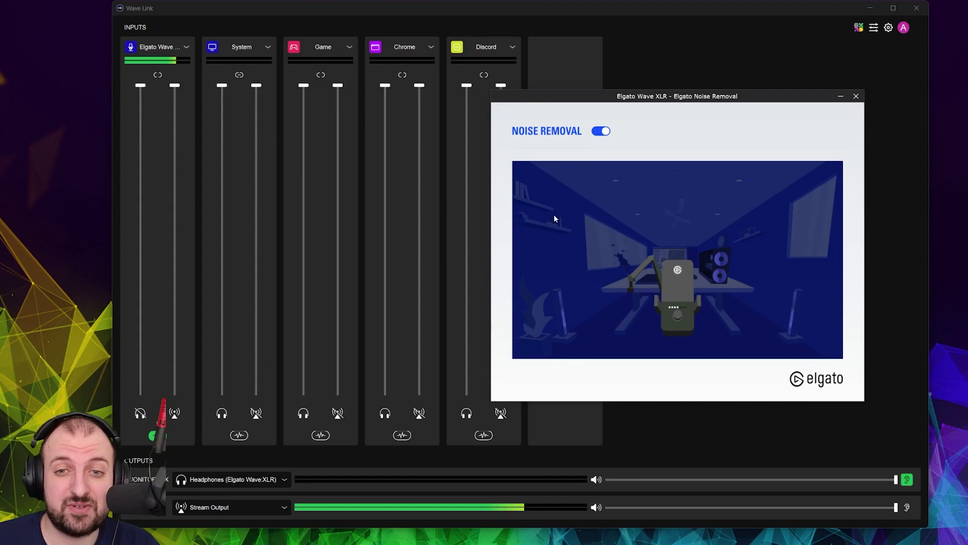
click(602, 132)
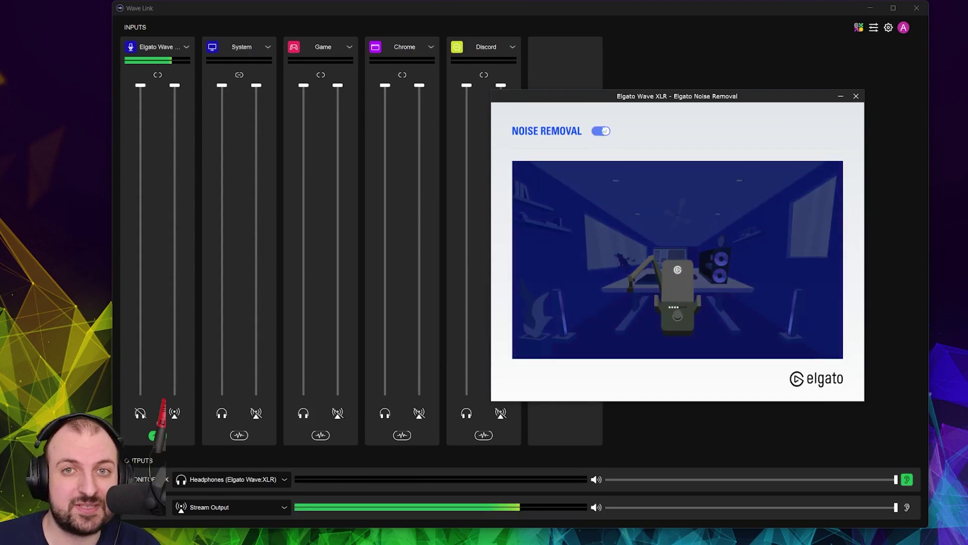
drag(718, 101, 533, 101)
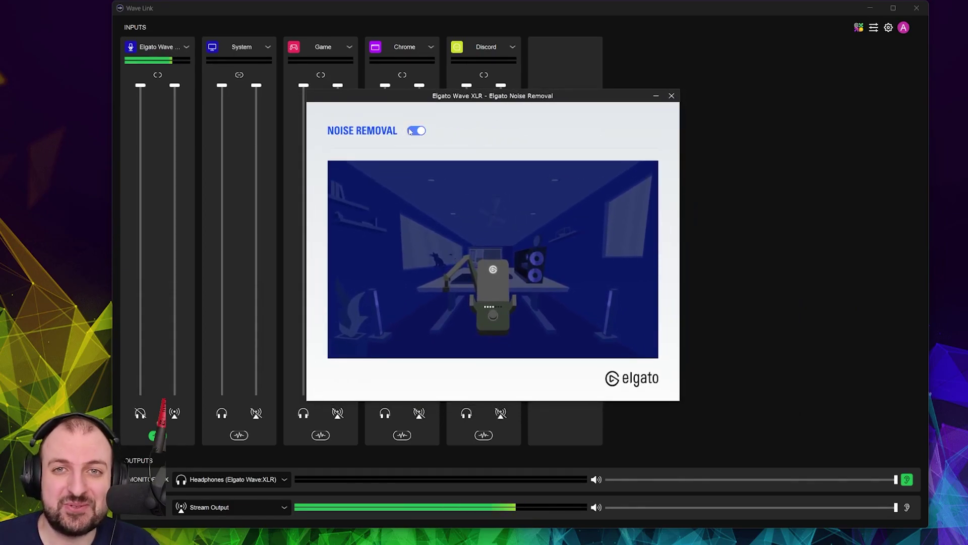
click(673, 97)
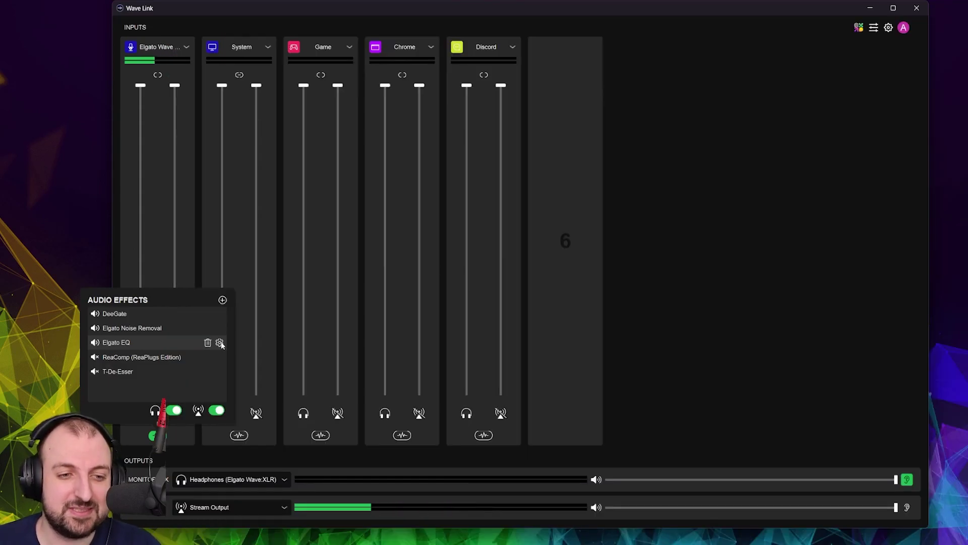
- Open the mic's Elgato EQ window, showing the 66 Hz low cut, and shift it slightly
click(208, 342)
drag(624, 99, 604, 98)
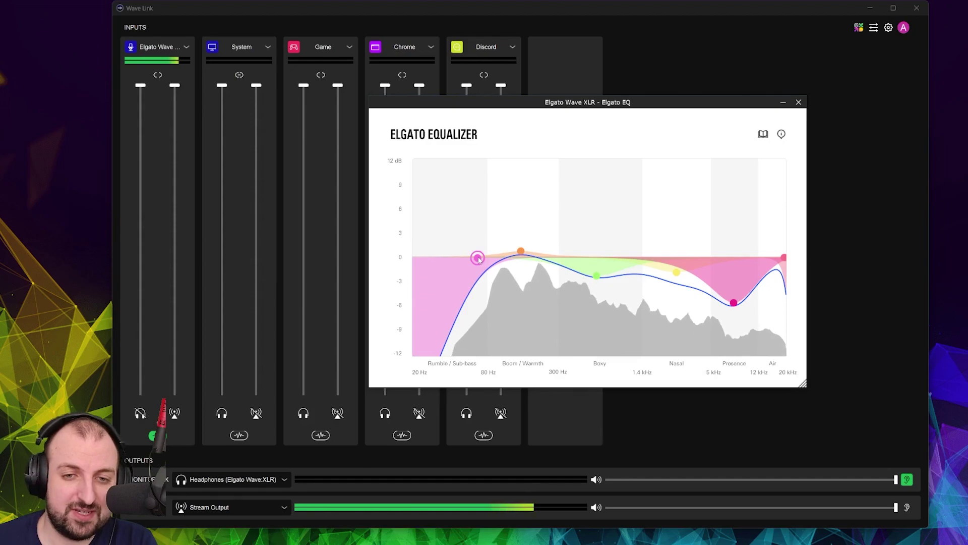
mouse_move(478, 259)
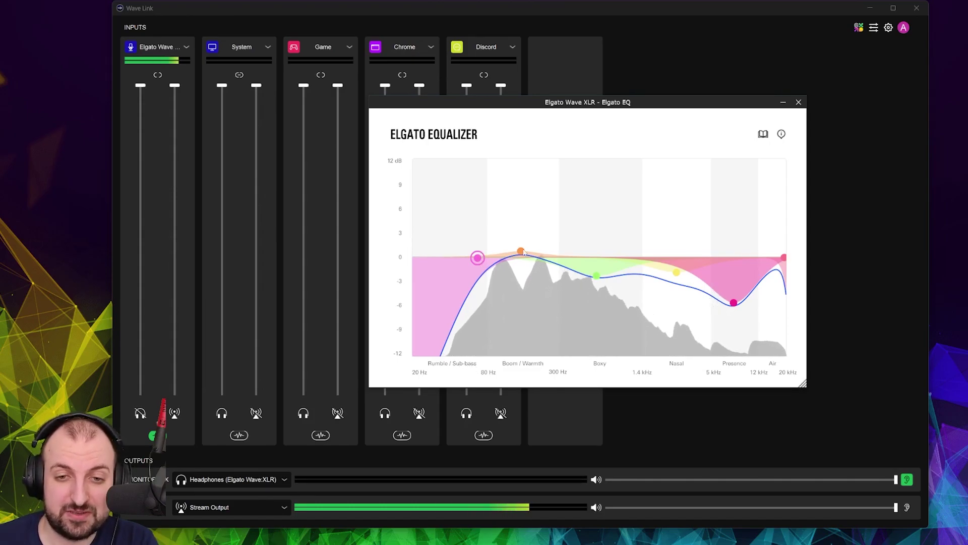
- Bring up the EQ's 'Change a band type' tutorial, then close it
click(763, 134)
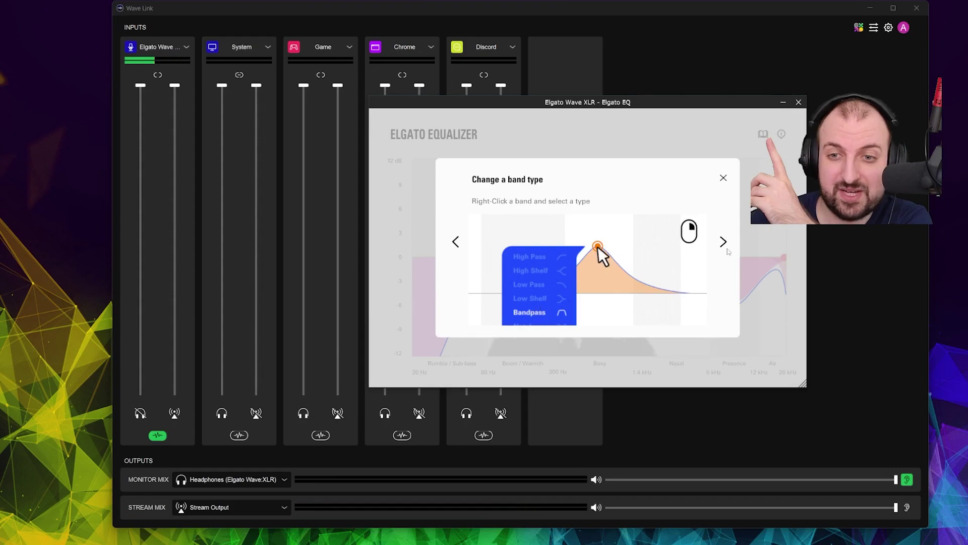
click(723, 241)
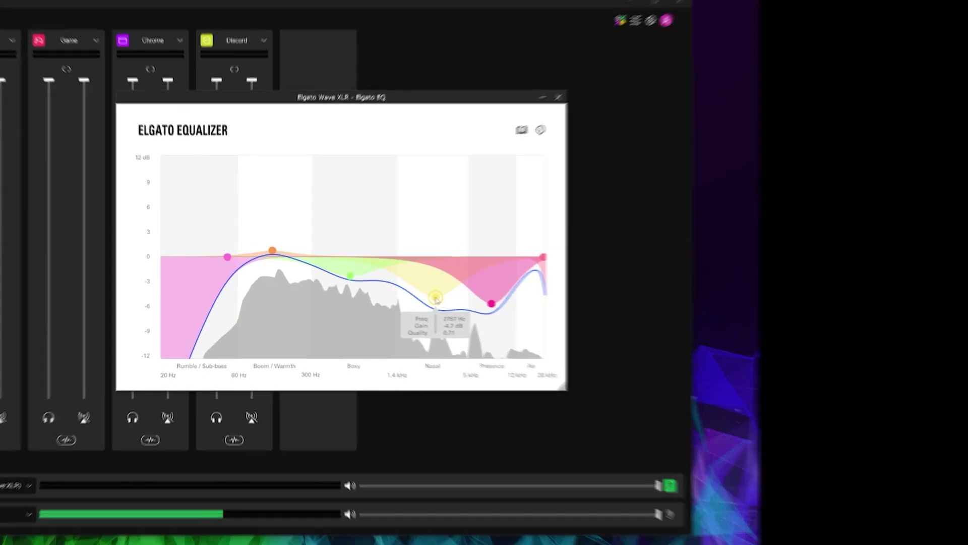
- Push the Nasal band up toward +10 dB, then settle the Boxy band at about -1.6 dB
drag(436, 299, 431, 189)
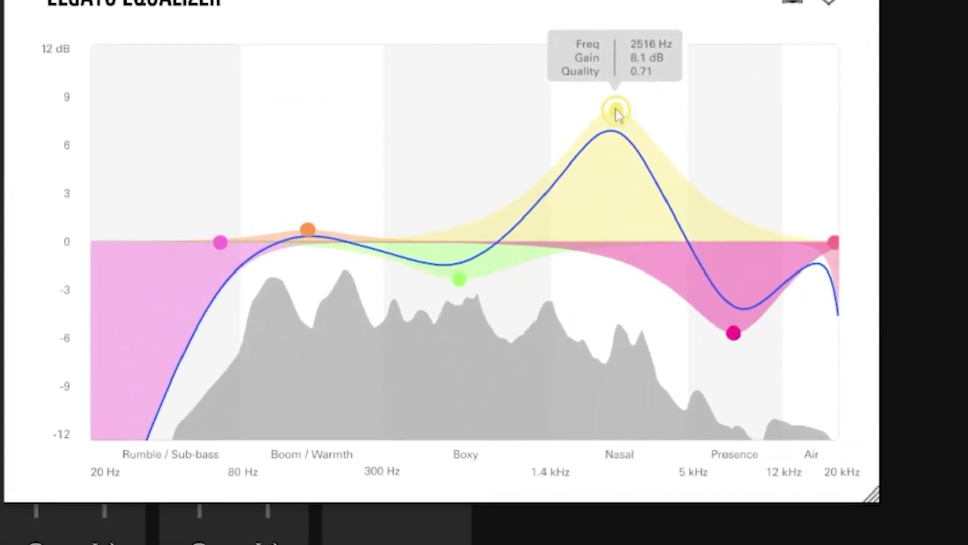
drag(615, 111, 625, 271)
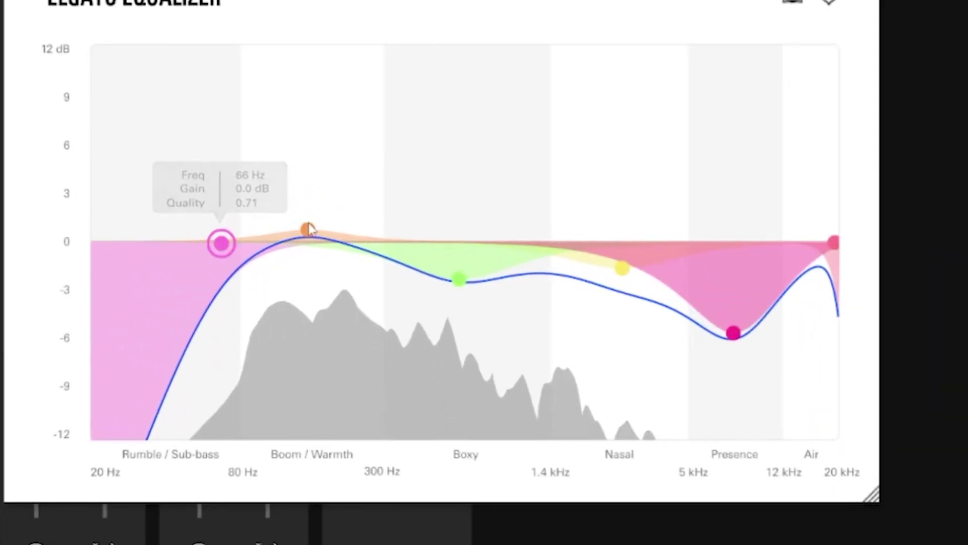
mouse_move(521, 251)
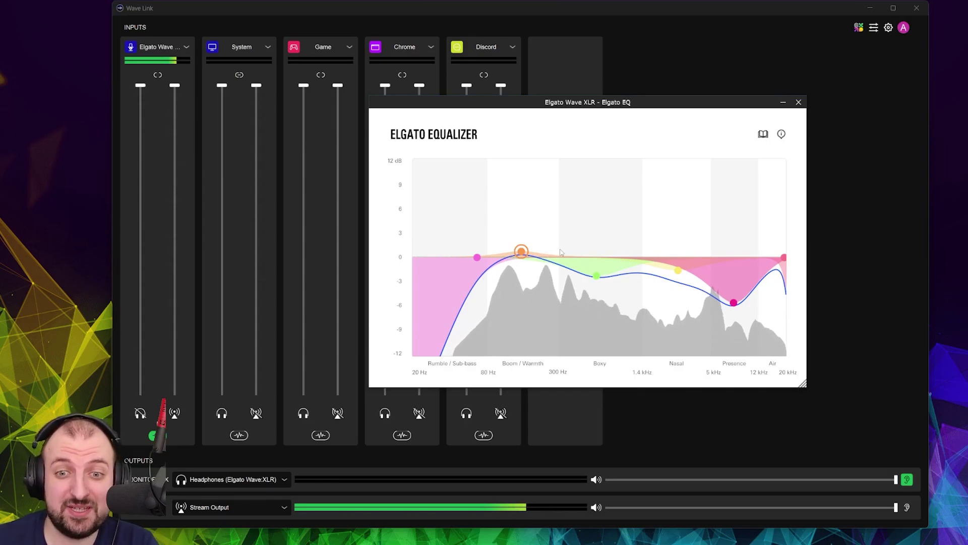
mouse_move(596, 276)
mouse_down()
mouse_move(597, 348)
mouse_move(601, 275)
mouse_up()
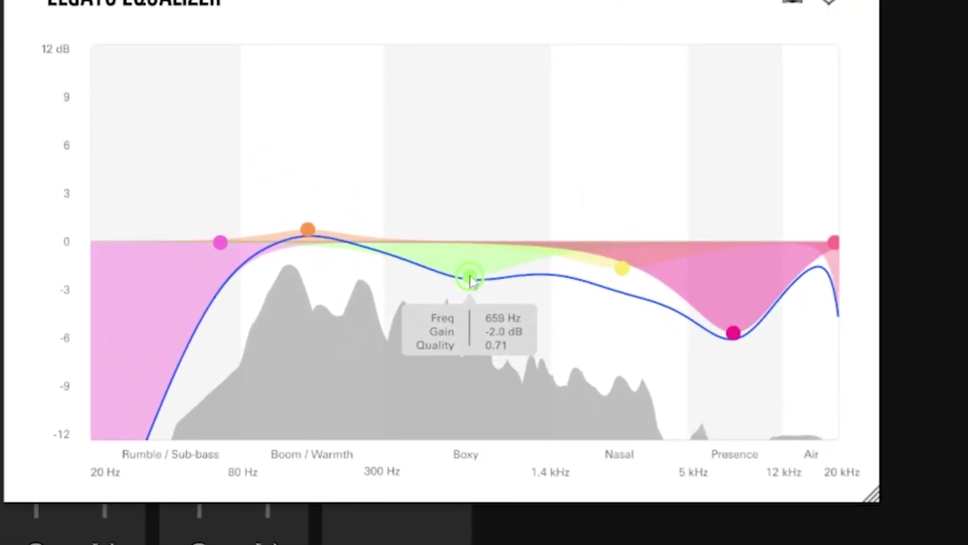
drag(470, 280, 471, 266)
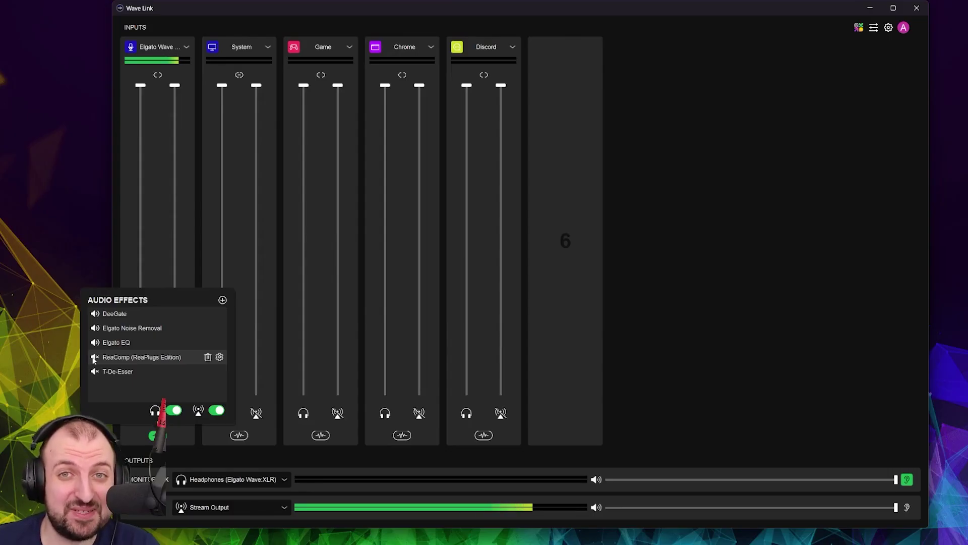
- Unmute ReaComp (ReaPlugs Edition) on the mic and open its settings window
click(94, 357)
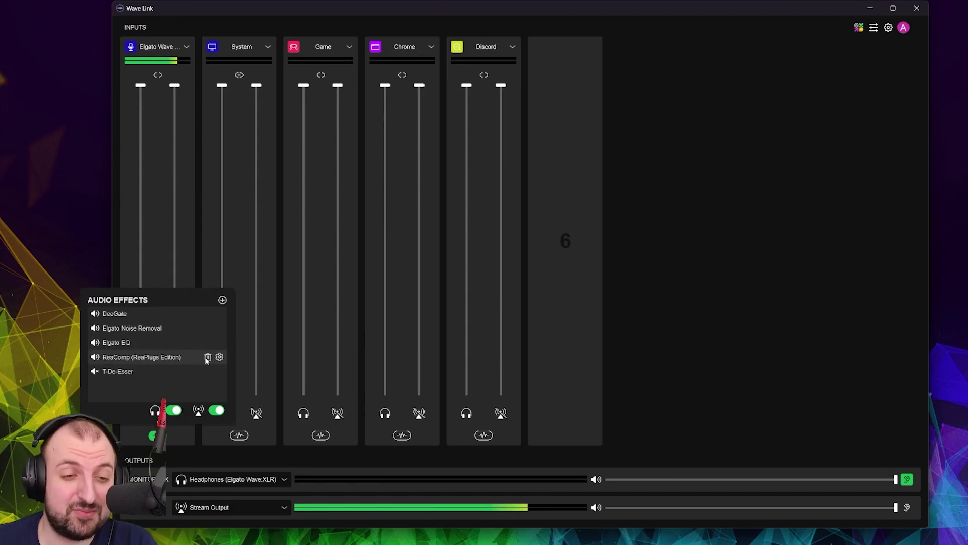
click(219, 357)
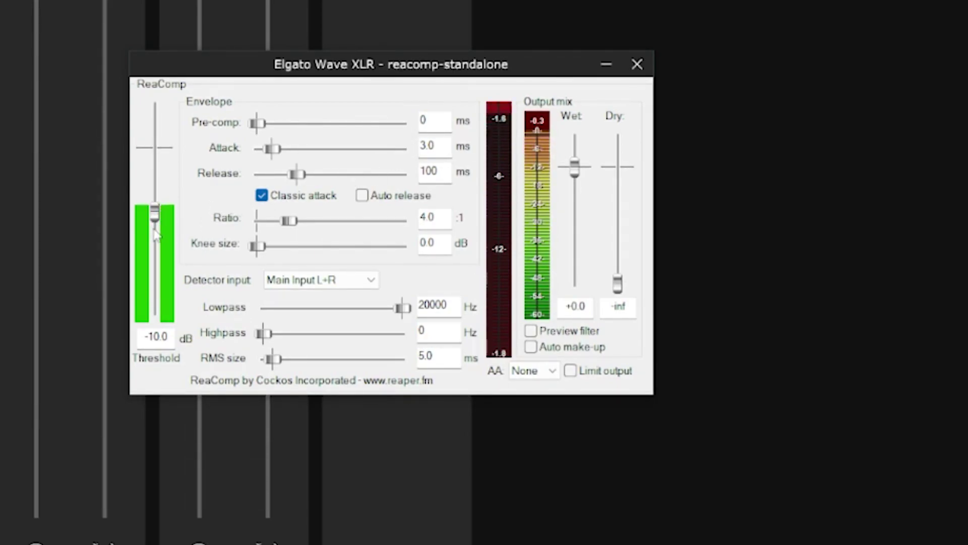
- Sweep ReaComp's threshold between -46.5 and -3 dB, settling on -10 dB at 4.0:1
drag(156, 215, 185, 210)
click(172, 337)
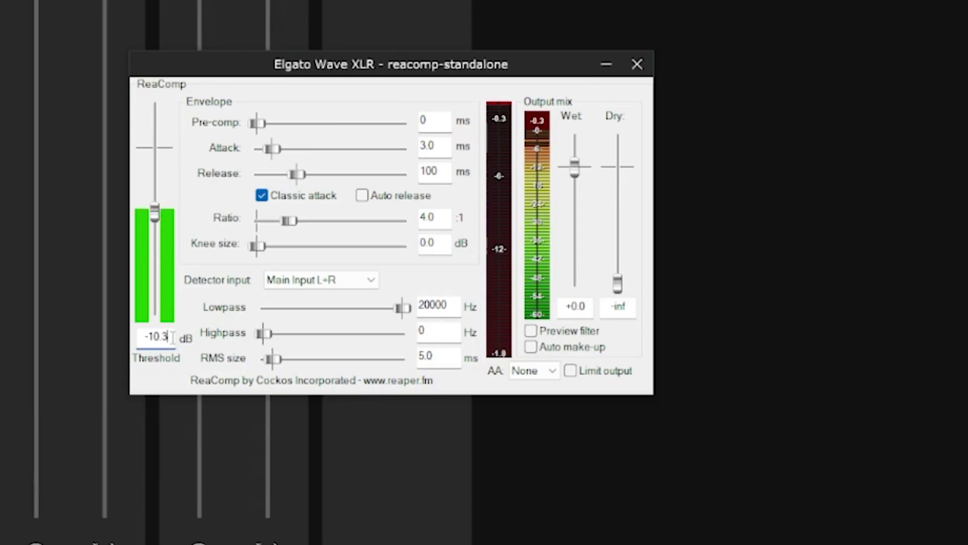
key(BackSpace)
key(BackSpace)
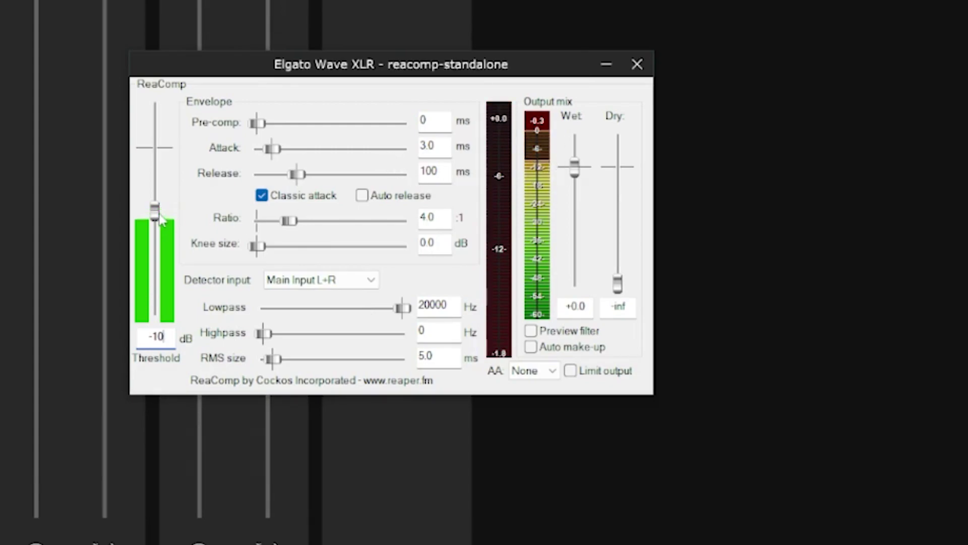
drag(161, 220, 167, 281)
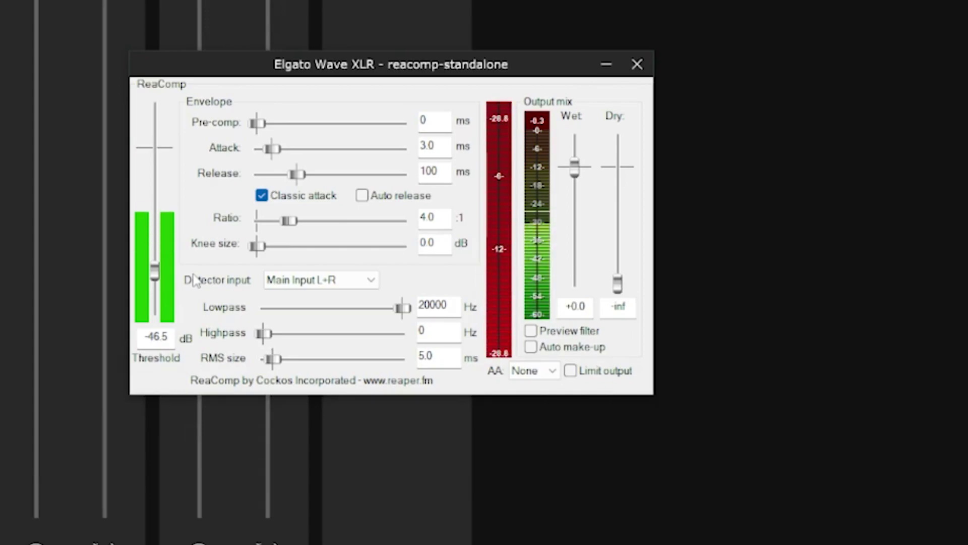
drag(156, 273, 164, 227)
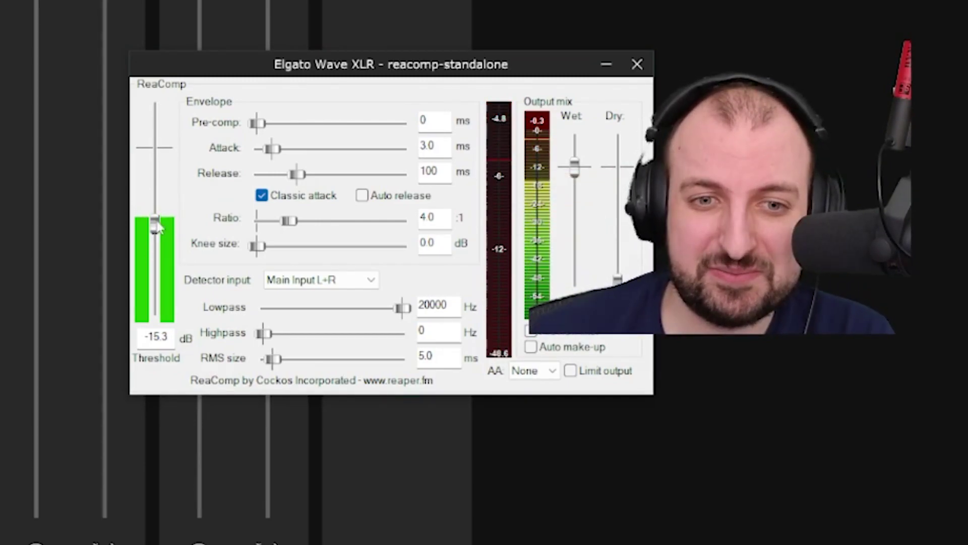
drag(155, 223, 154, 195)
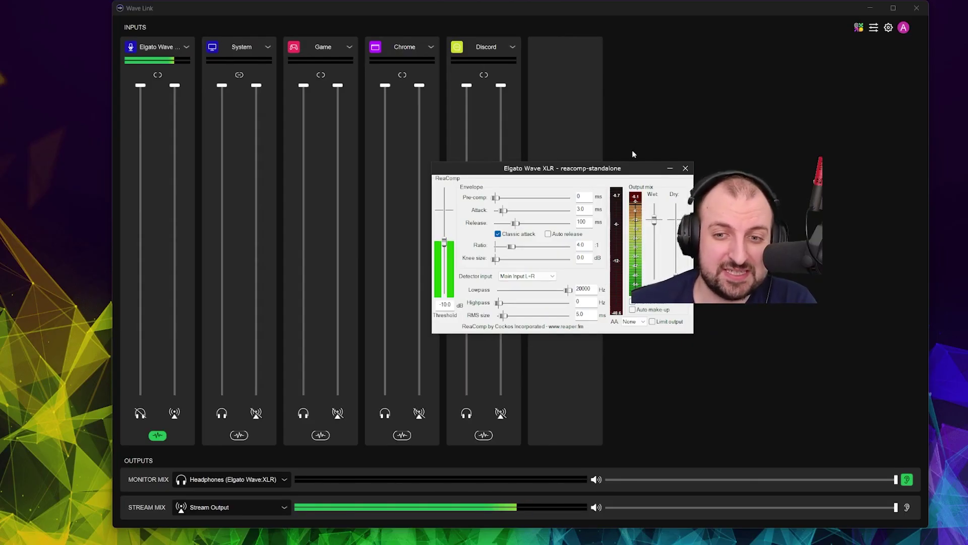
- Put away ReaComp, open the mic's T-De-Esser, and reset its processing threshold to 0.0 dB
click(669, 168)
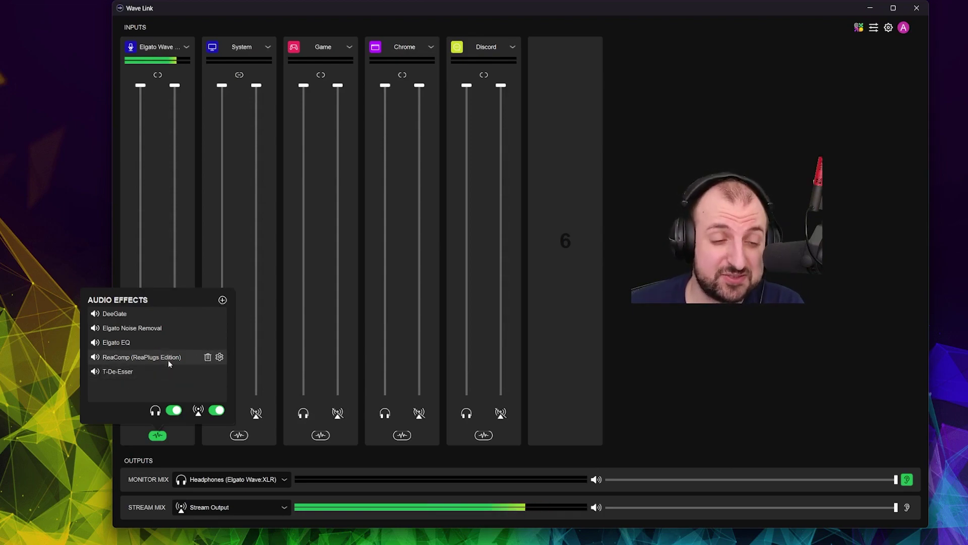
click(220, 372)
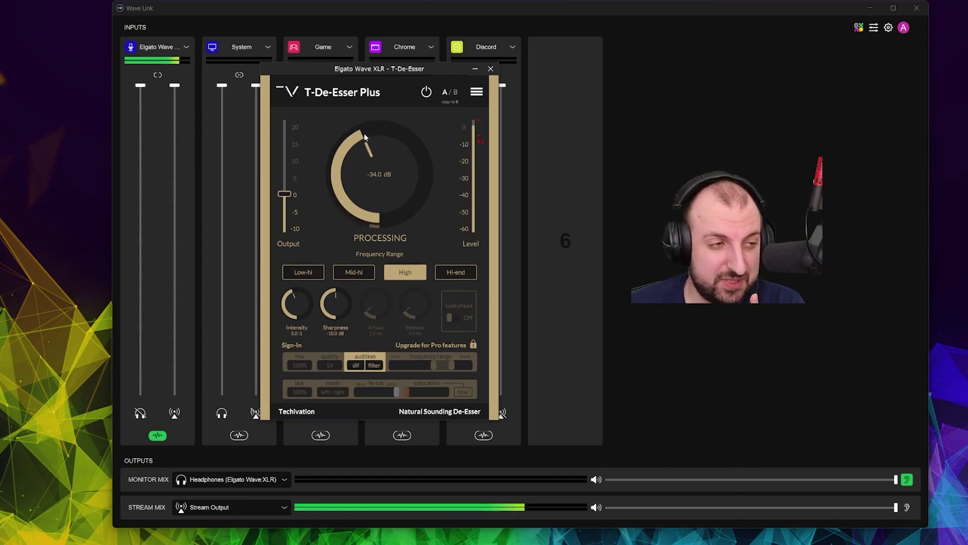
drag(364, 137, 401, 60)
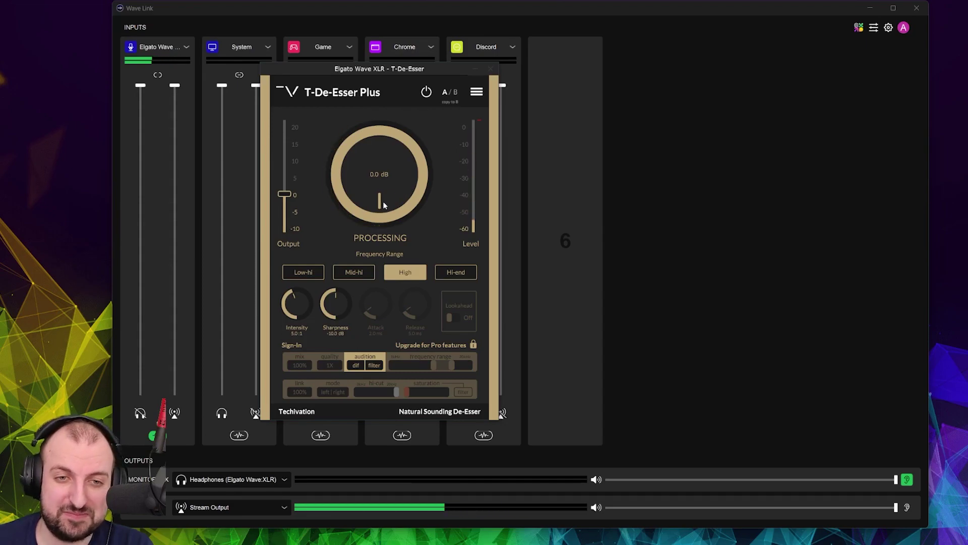
- Enter -34 as the T-De-Esser processing threshold, giving -34.0 dB
double_click(389, 179)
text(-34)
key(Return)
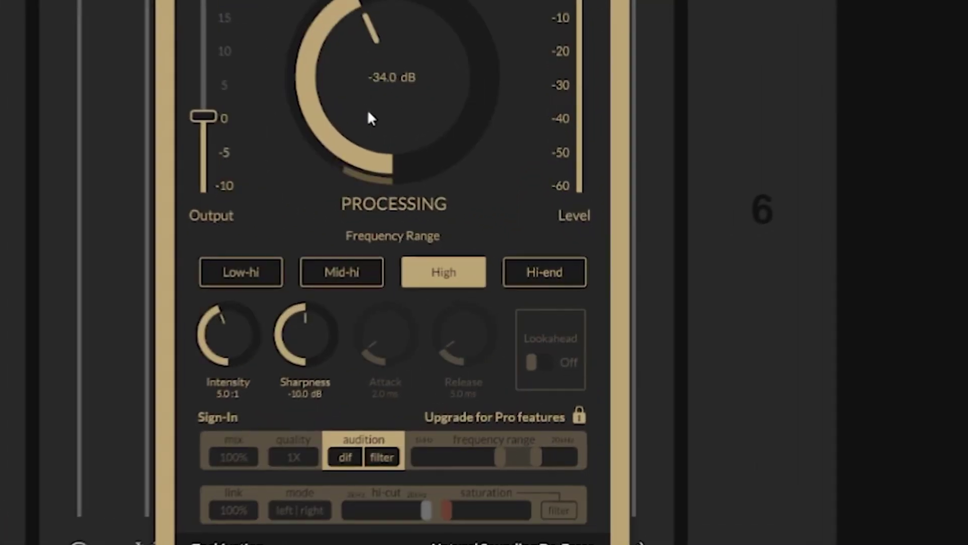
mouse_move(288, 205)
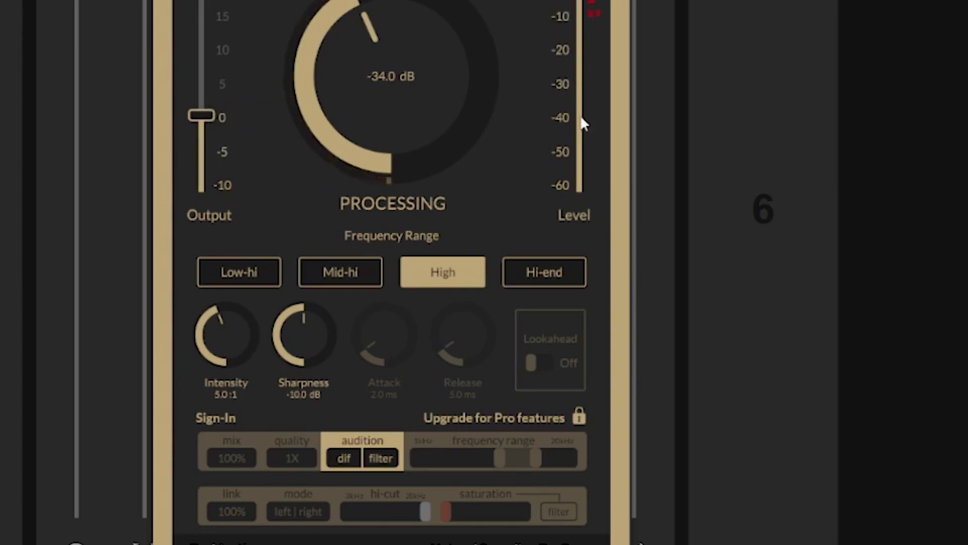